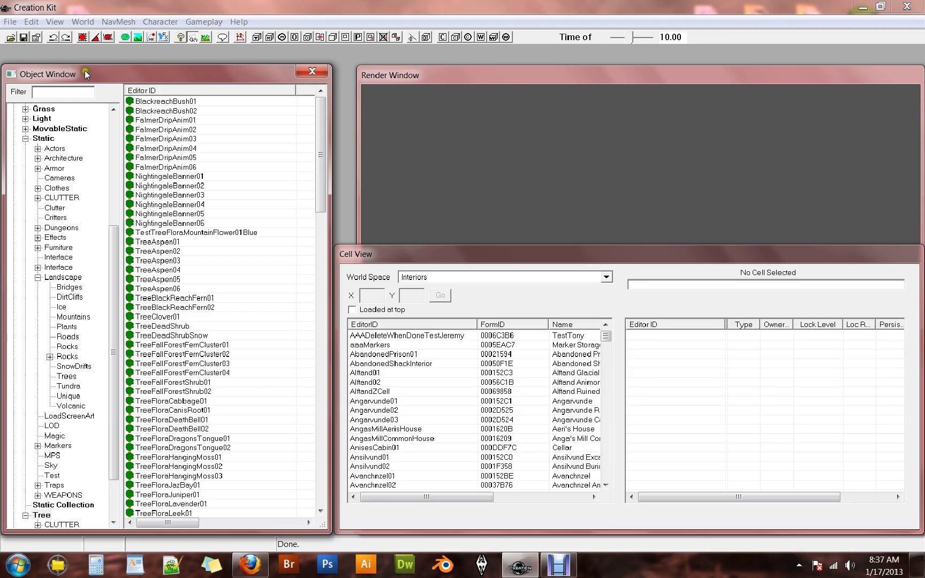
click(90, 5)
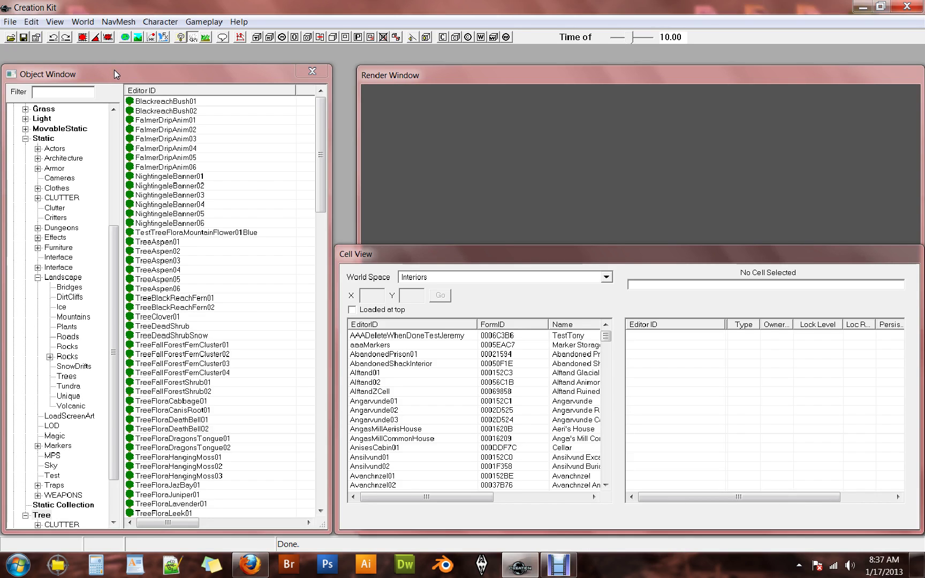
click(10, 21)
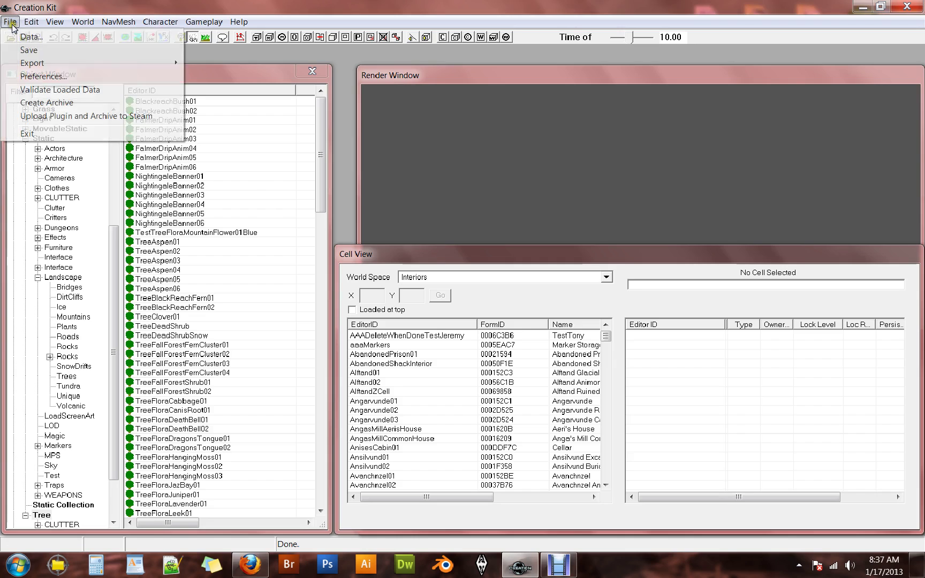
click(26, 36)
double_click(272, 226)
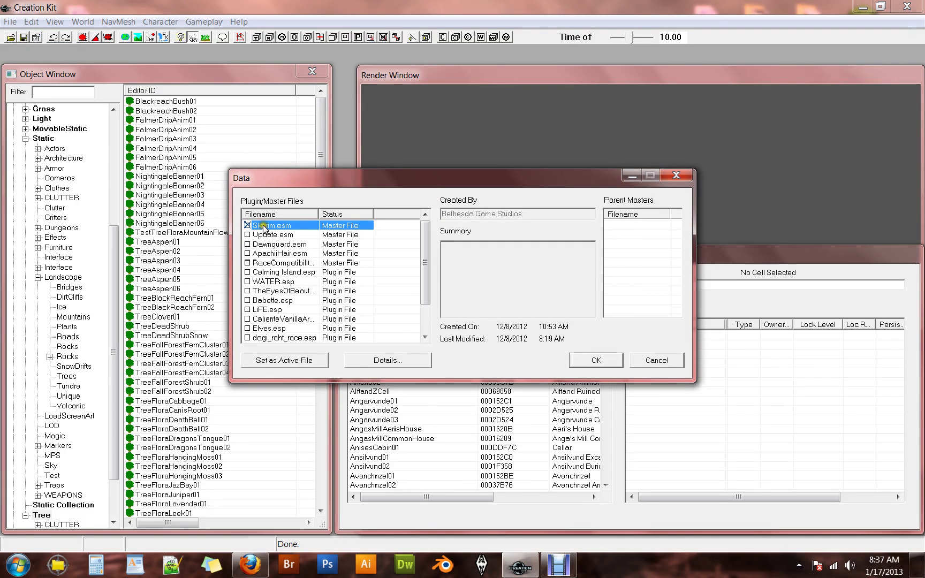
click(662, 361)
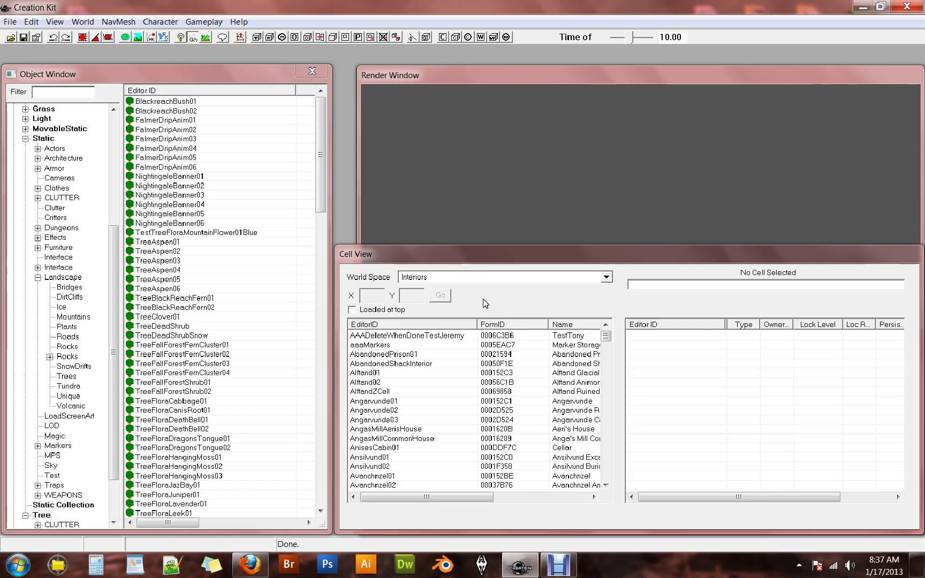
Open the world spaces editor and review the settings of Tamriel, Sovngarde and RiftenWorld.
click(186, 73)
click(88, 7)
click(82, 22)
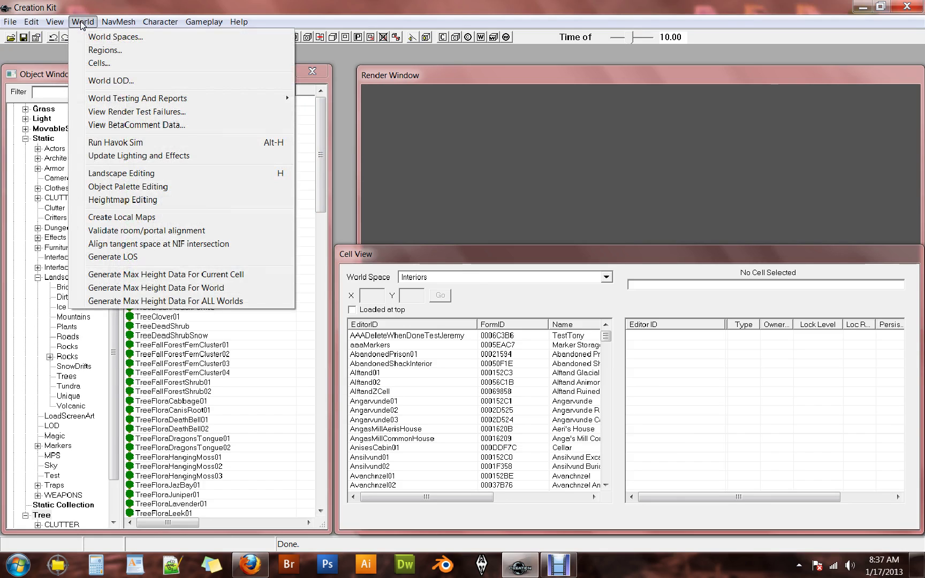
click(105, 37)
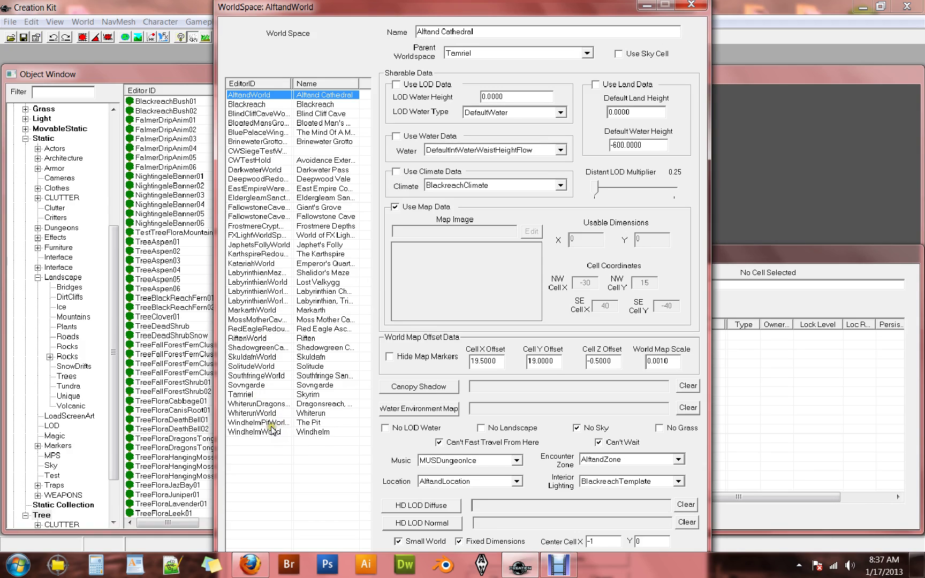
click(247, 395)
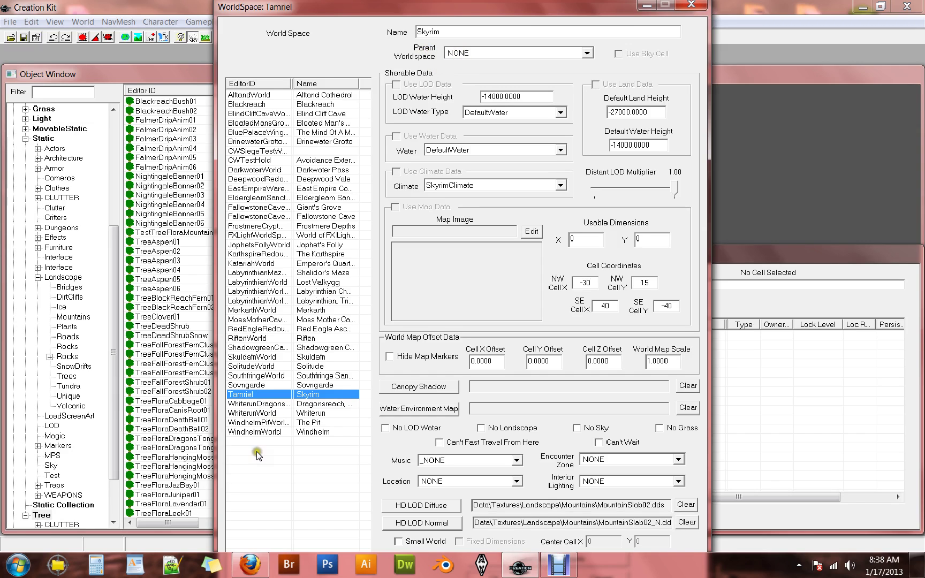
click(247, 385)
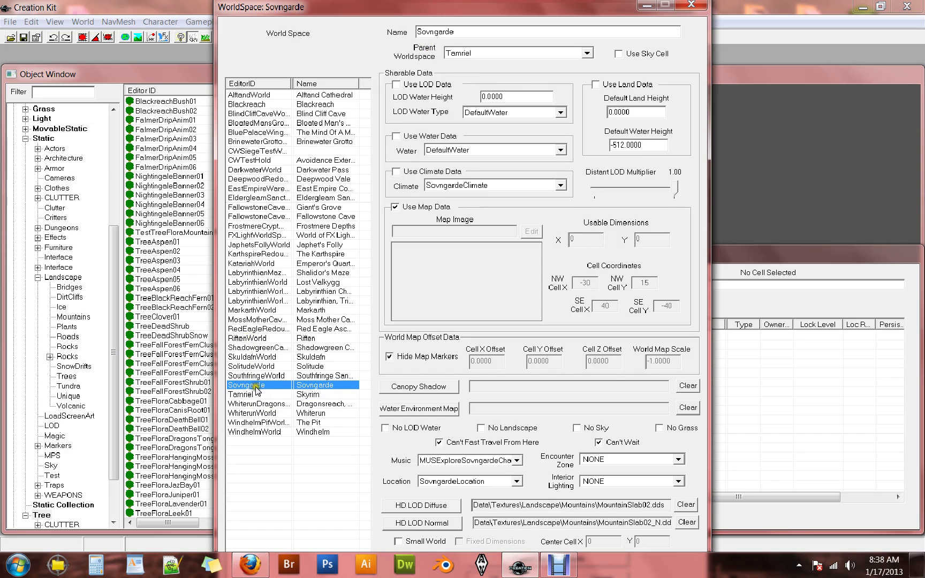
click(261, 339)
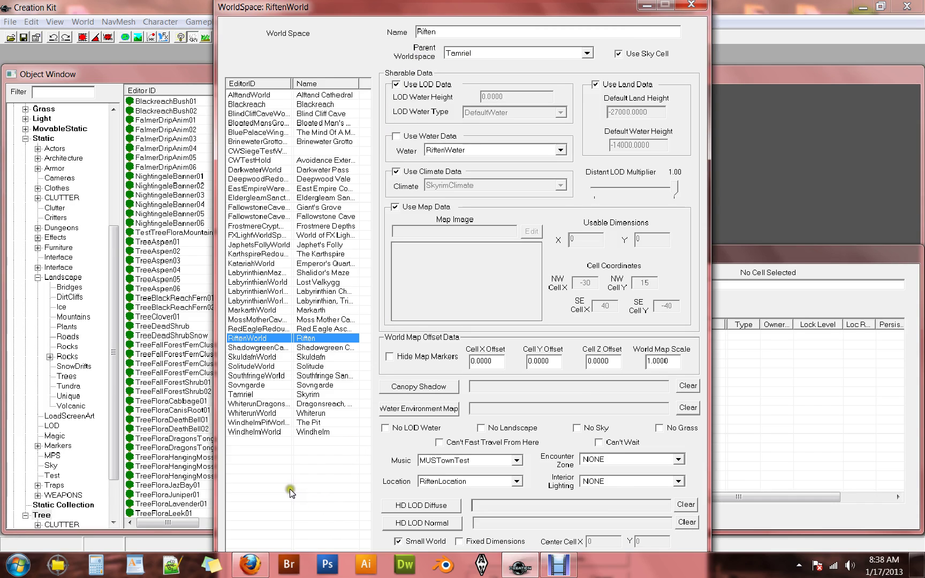
Create a new world space with the editor ID "test".
right_click(284, 454)
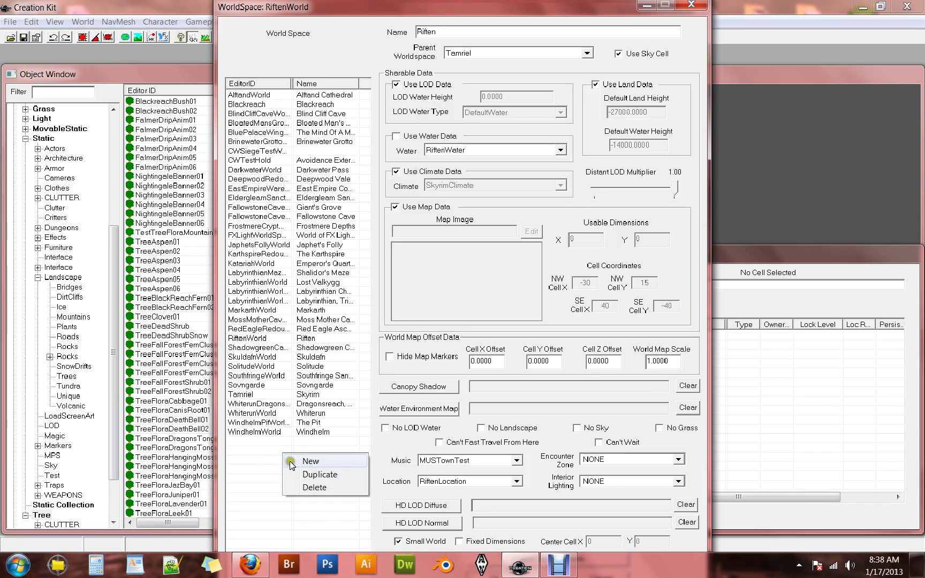
click(312, 461)
drag(335, 39, 442, 77)
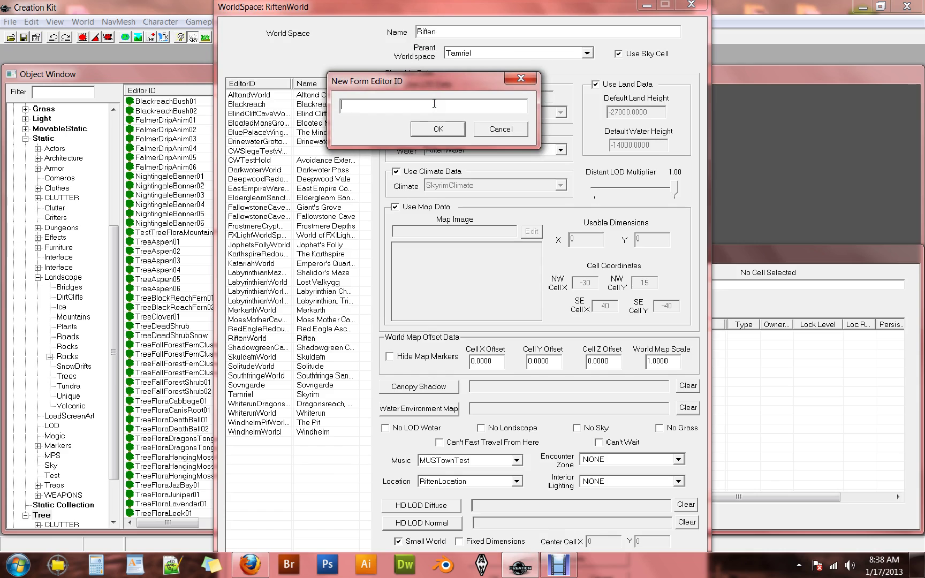
key(Return)
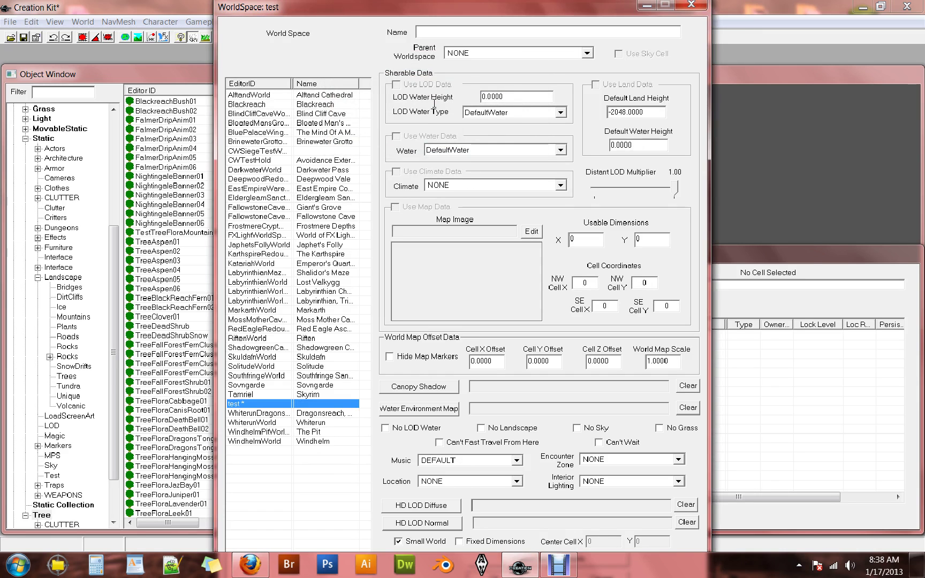
Name the new test world space "testWorld".
click(468, 31)
text(testWo)
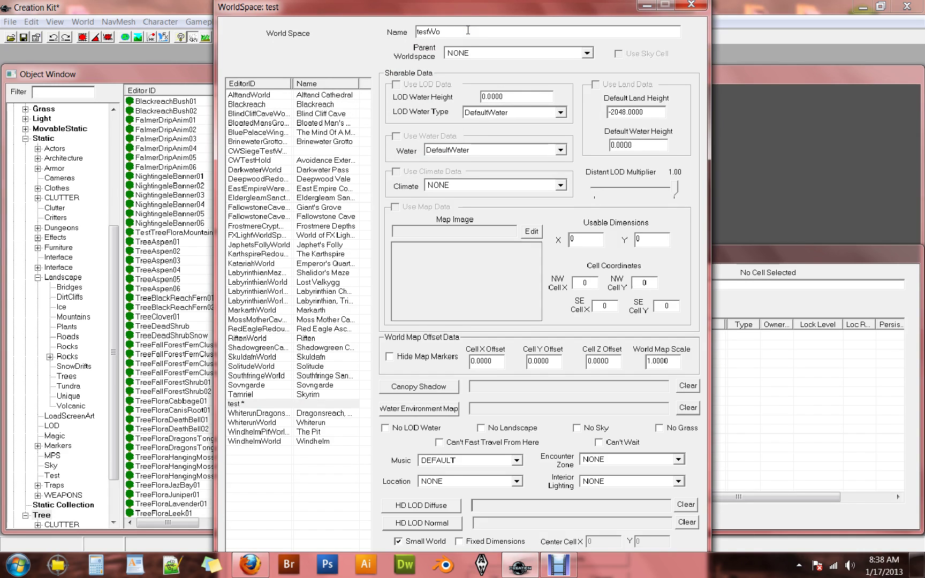
text(rld)
click(506, 122)
click(506, 131)
Compare the land data with Tamriel's and set the test world space's default land height to -500.
click(240, 395)
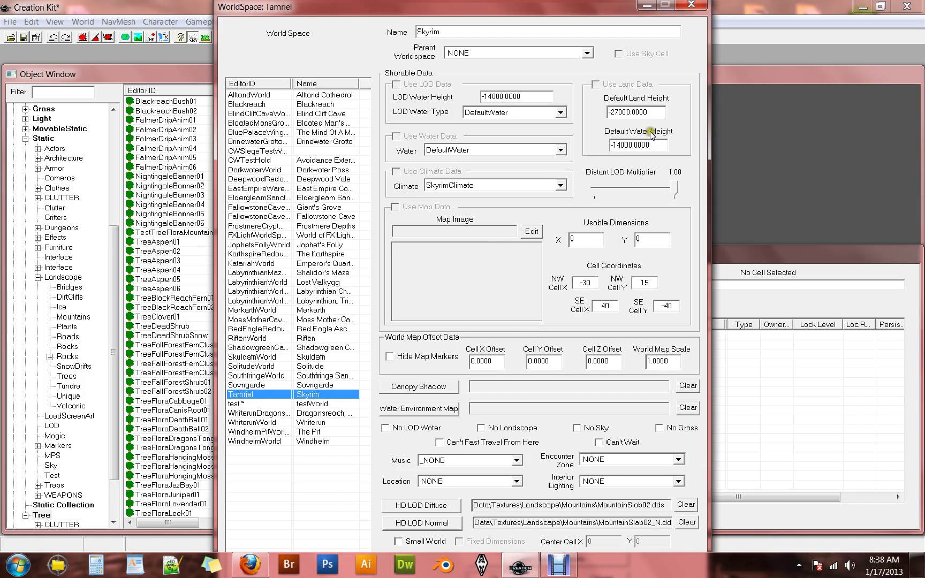
click(238, 405)
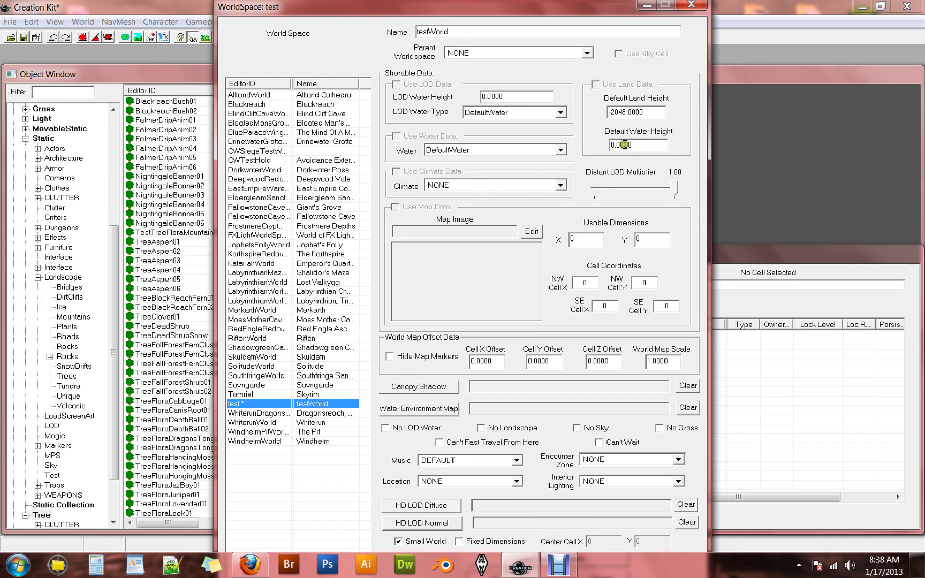
click(587, 140)
click(591, 142)
click(592, 133)
click(649, 111)
click(642, 113)
drag(642, 113, 589, 117)
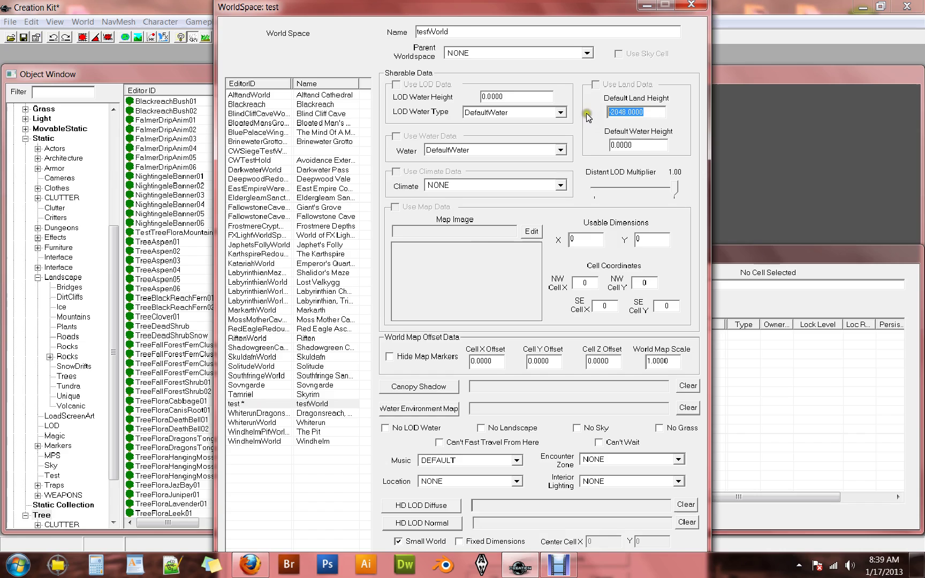
text(-500)
click(626, 99)
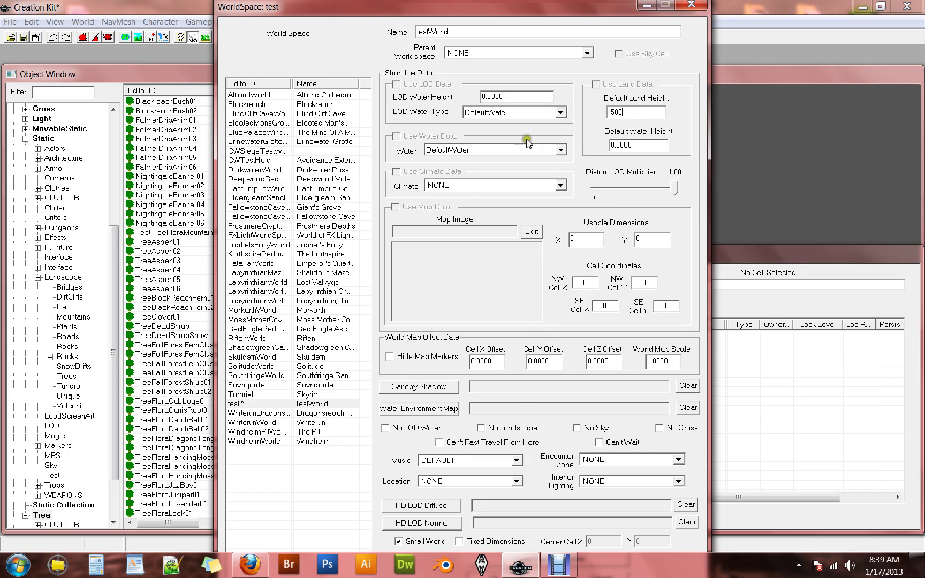
Set the test world space's climate to SkyrimClimate, keep Small World enabled, and accept the settings.
click(471, 185)
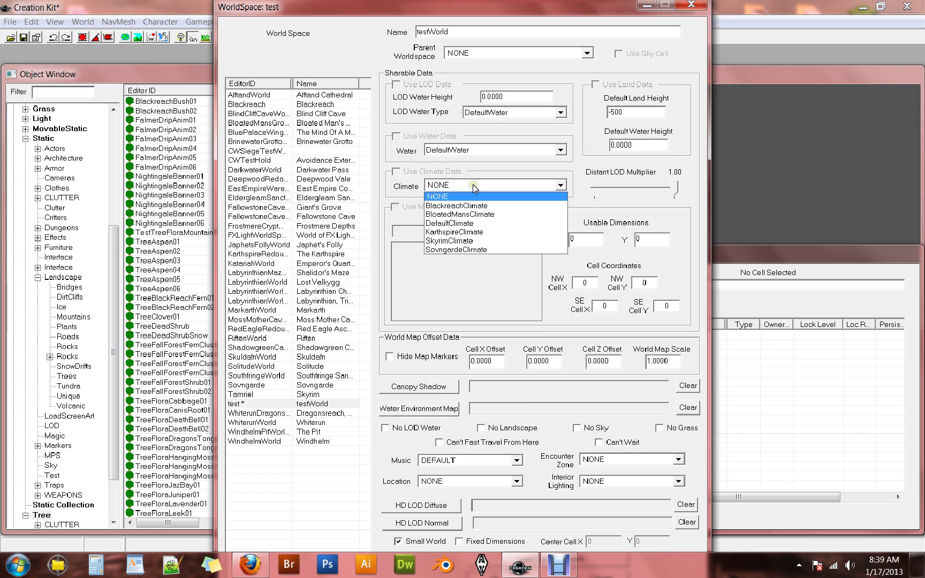
click(471, 242)
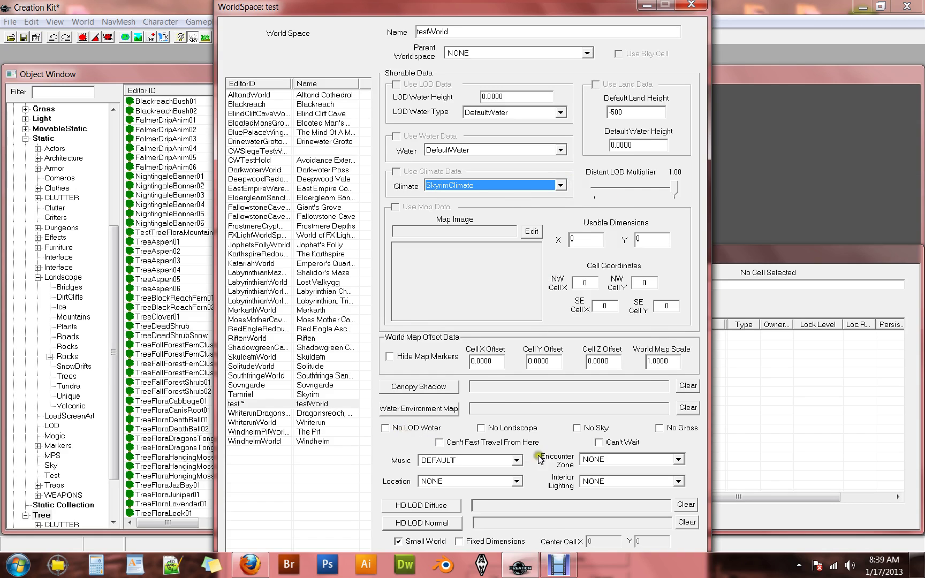
click(398, 542)
click(398, 541)
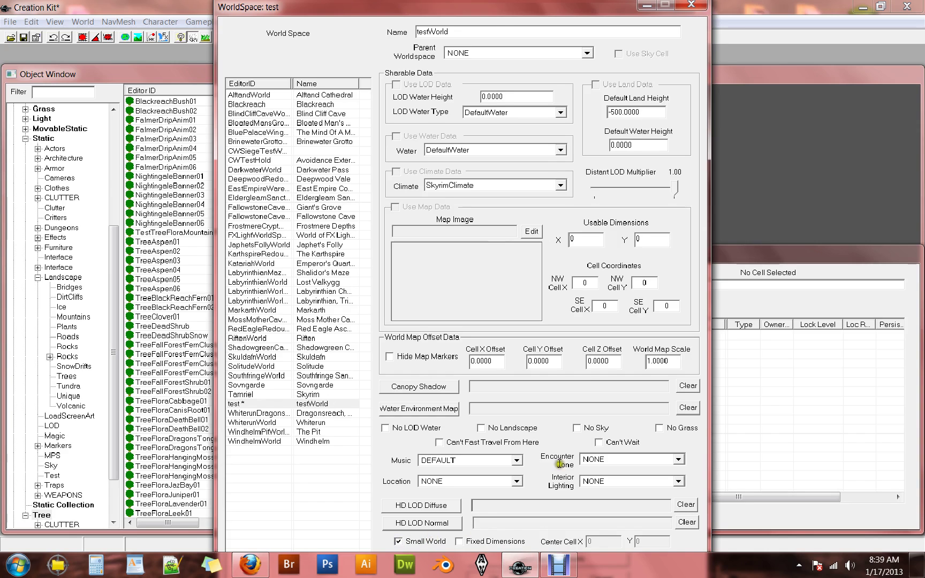
drag(518, 10, 515, 11)
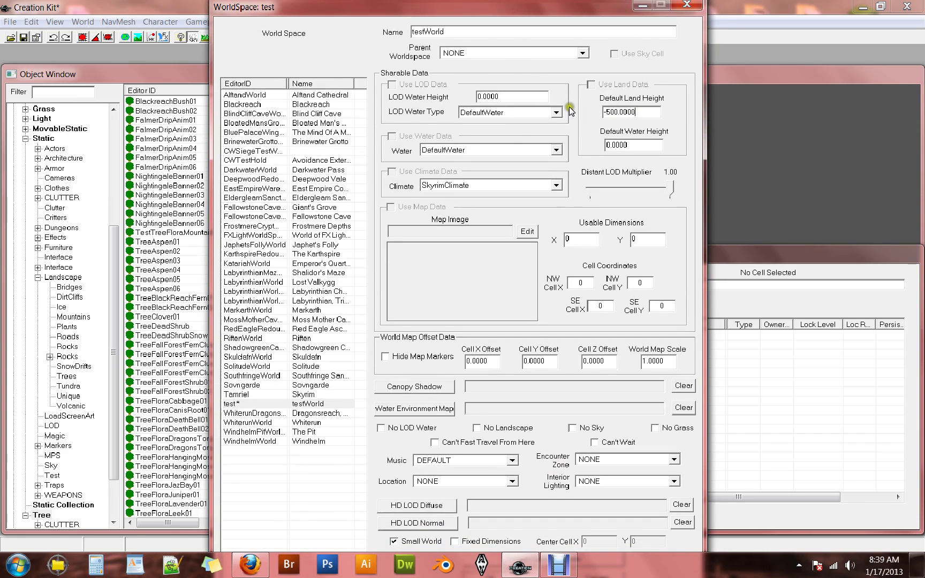
key(Return)
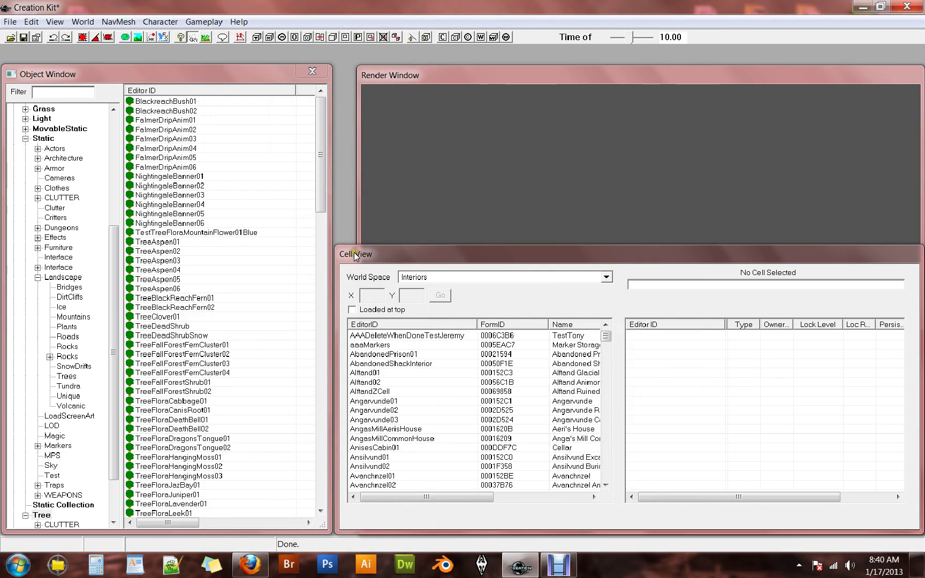
Switch the Cell View to the test world space and load its Wilderness (0, 0) cell.
click(606, 278)
drag(605, 307, 607, 353)
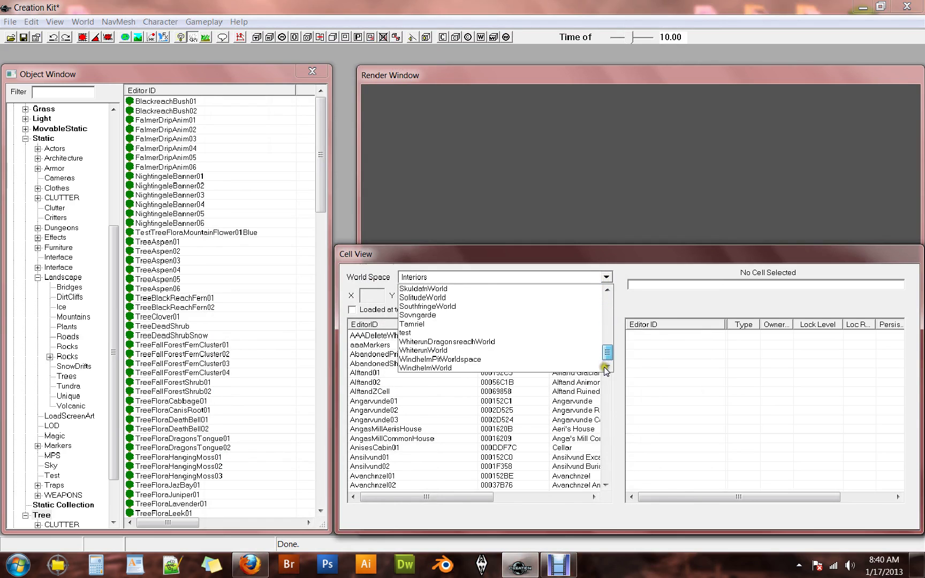
click(408, 333)
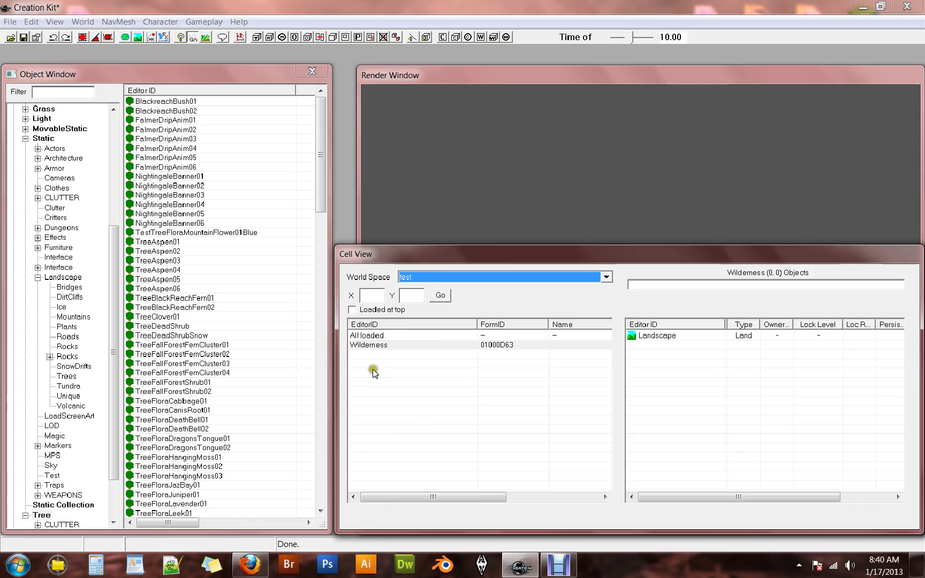
double_click(377, 346)
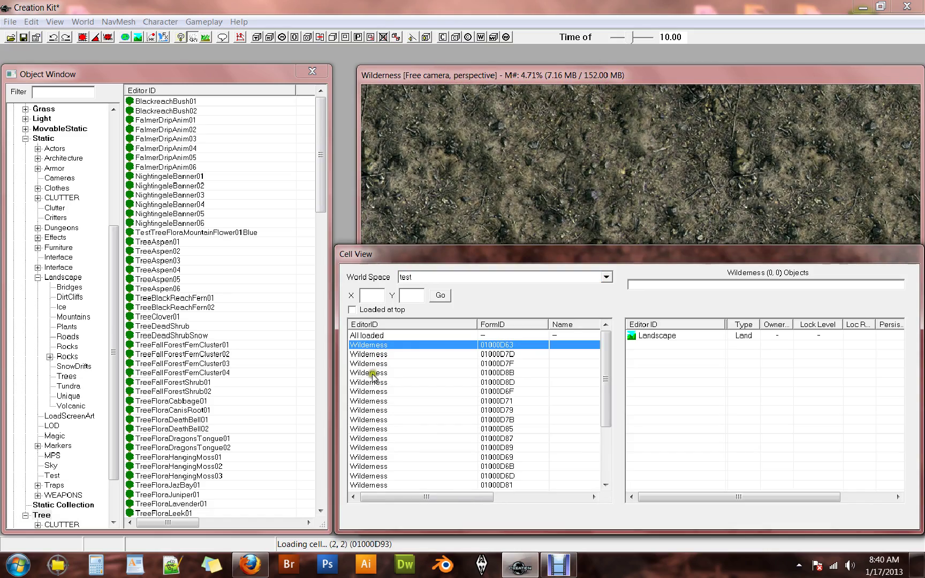
Inspect the loaded Wilderness cell's water surface and the land beneath it.
click(595, 218)
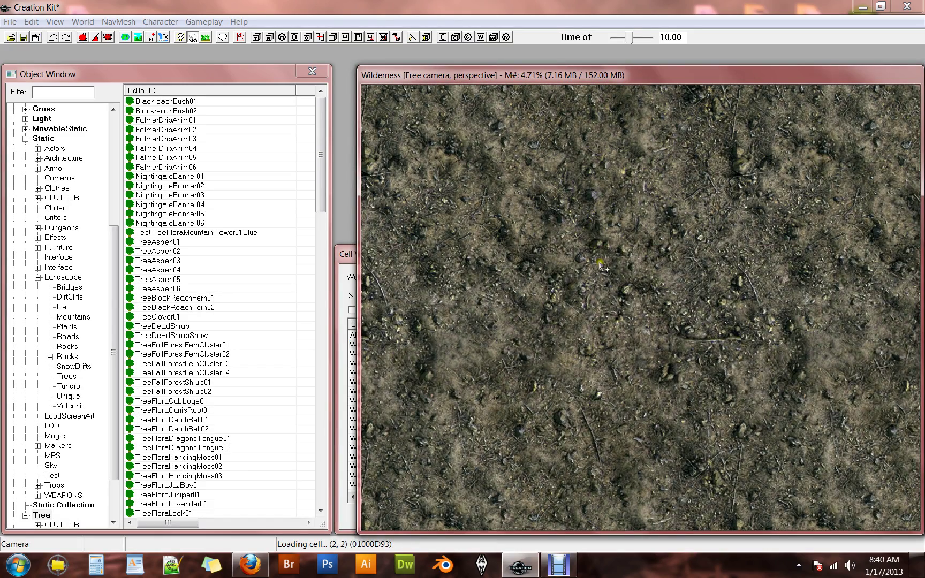
shift+middle_drag(600, 263, 657, 196)
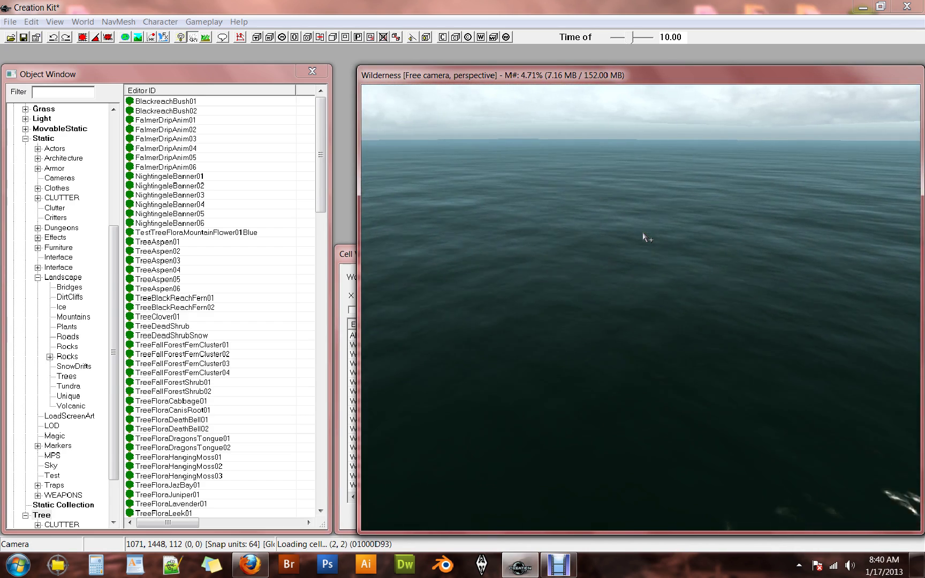
mouse_move(644, 233)
shift+middle_down()
mouse_move(728, 228)
mouse_move(647, 233)
shift+middle_up()
scroll(647, 233, up, 3)
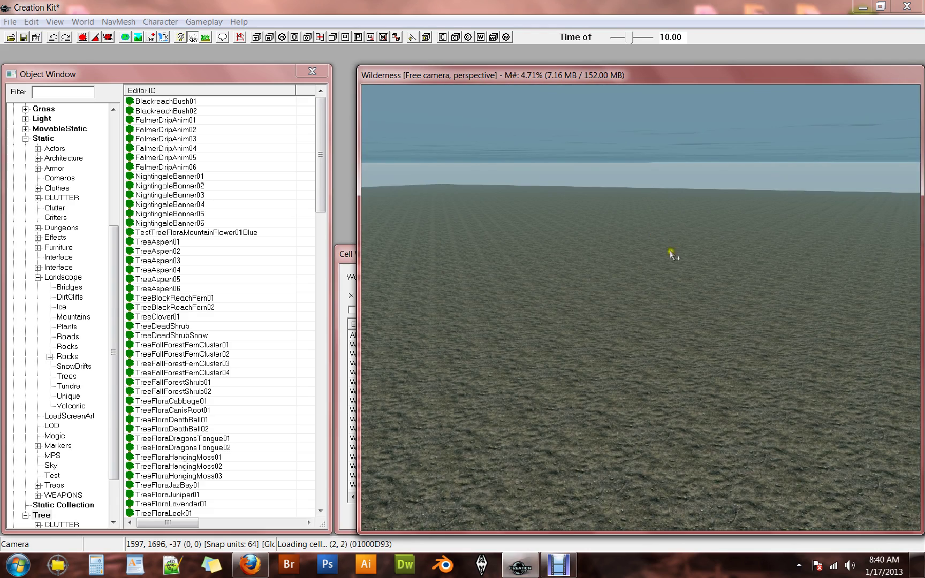
shift+middle_drag(593, 265, 507, 263)
scroll(594, 267, down, 1)
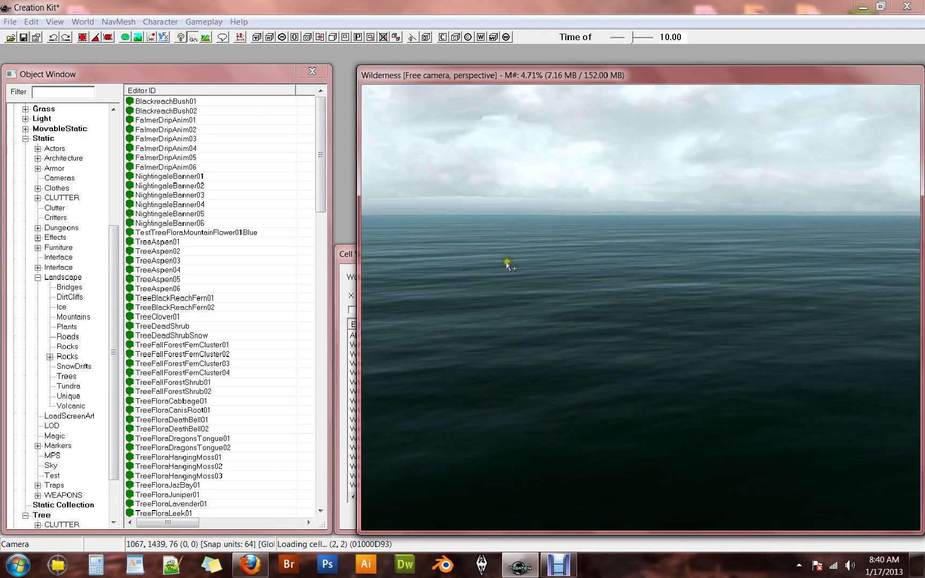
Save the plugin as test.esp in the Data folder, overwriting the existing file.
click(10, 22)
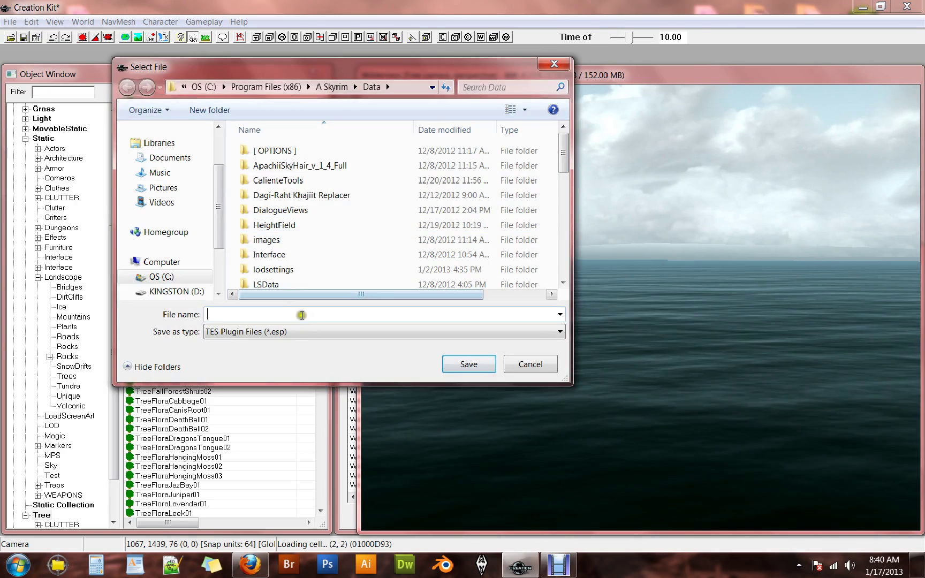
click(309, 316)
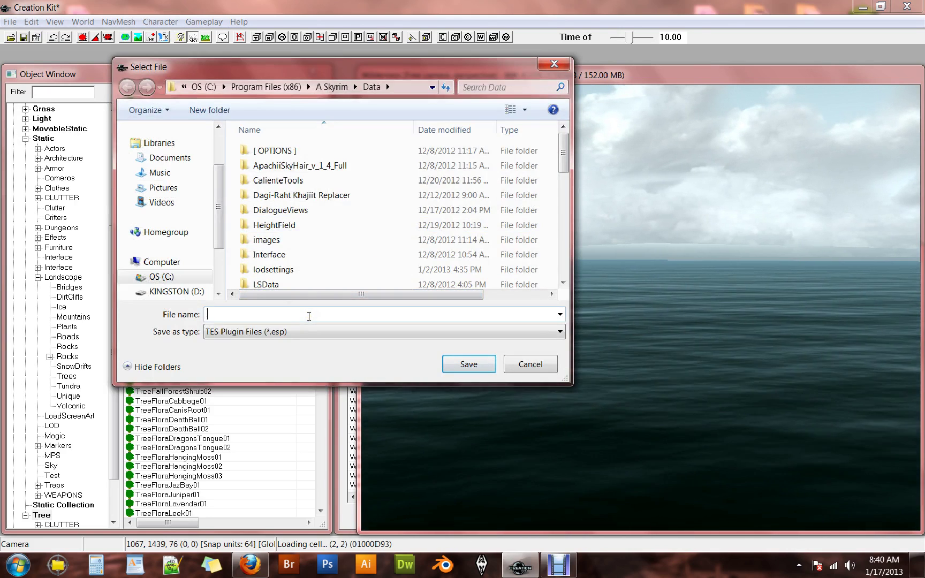
text(test)
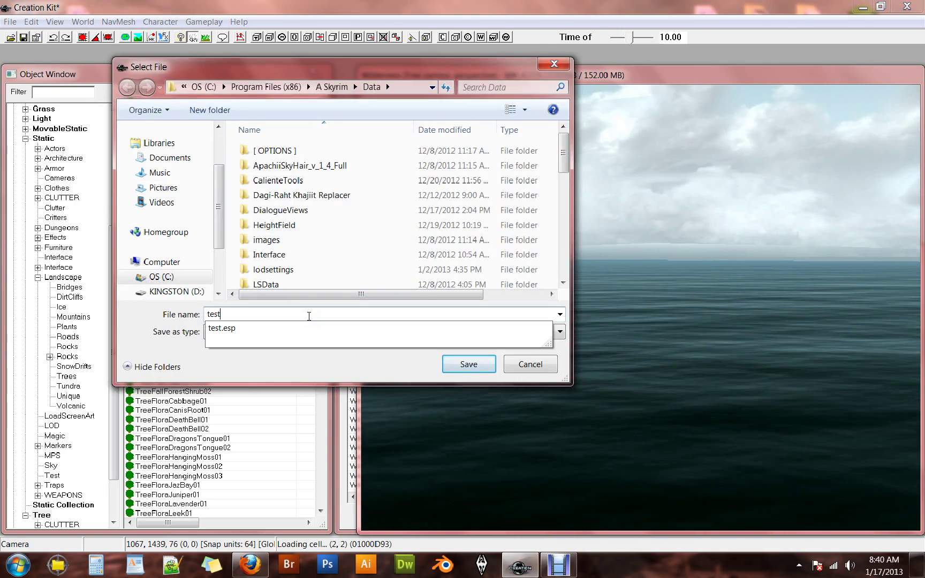
key(Return)
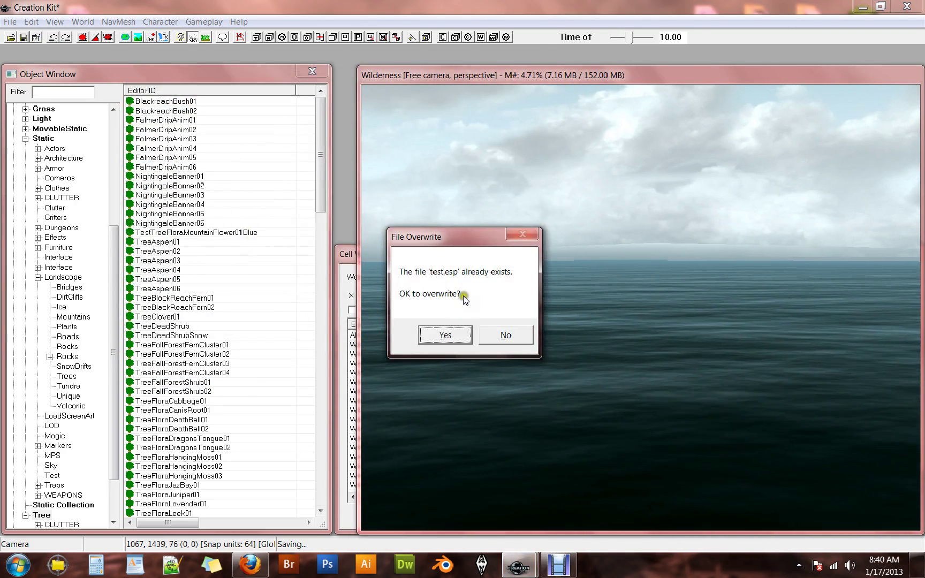
click(436, 337)
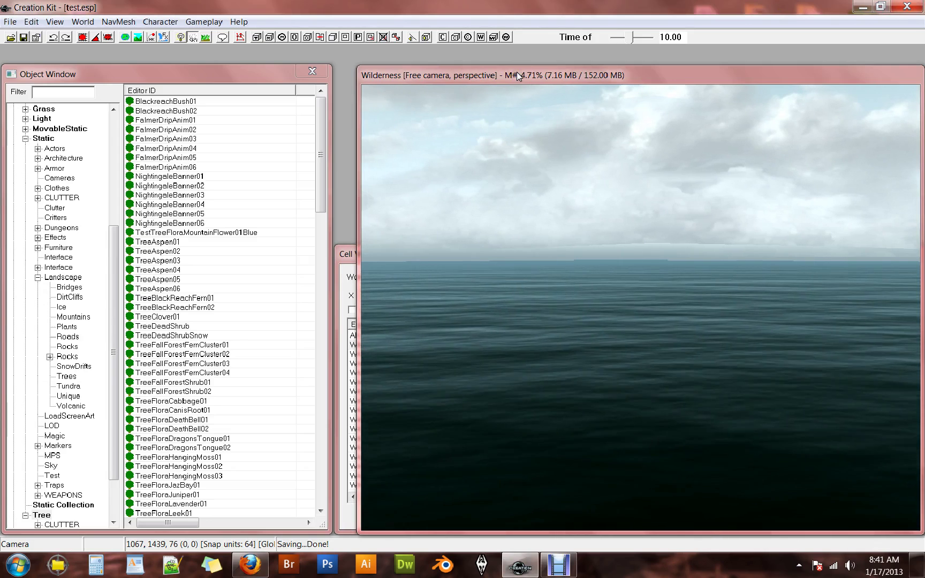
click(559, 565)
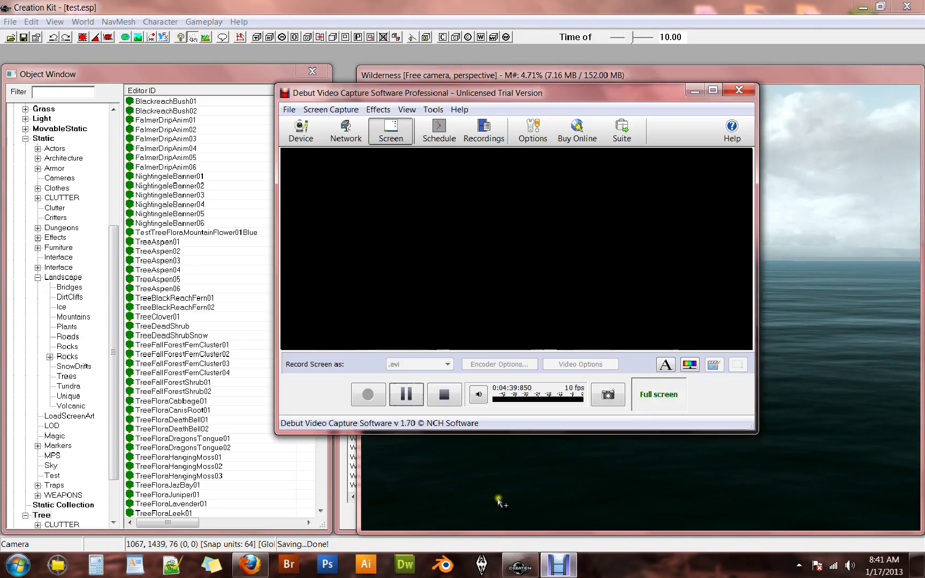
click(369, 399)
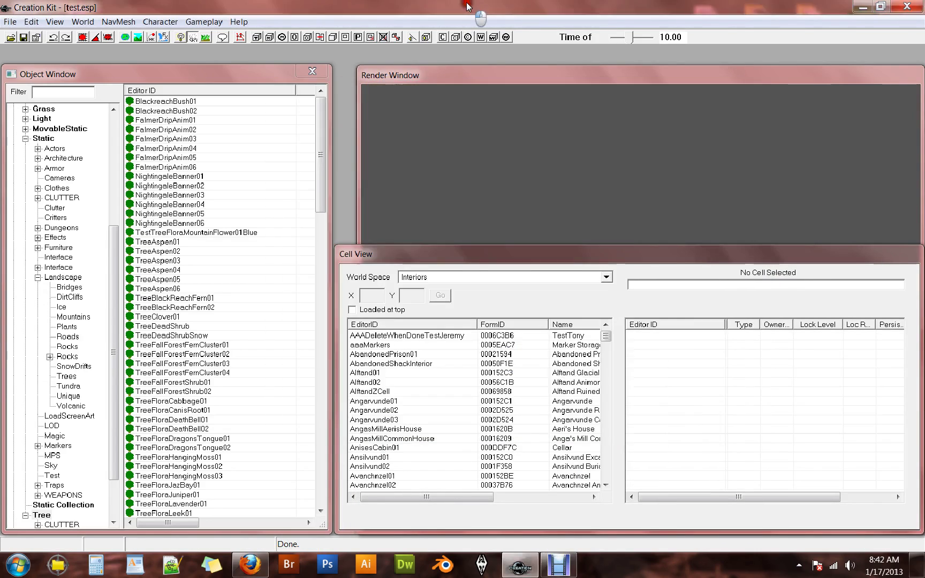
Review the Skyrim.esm and test.esp entries in the plugin data list, and close it without loading anything.
click(363, 129)
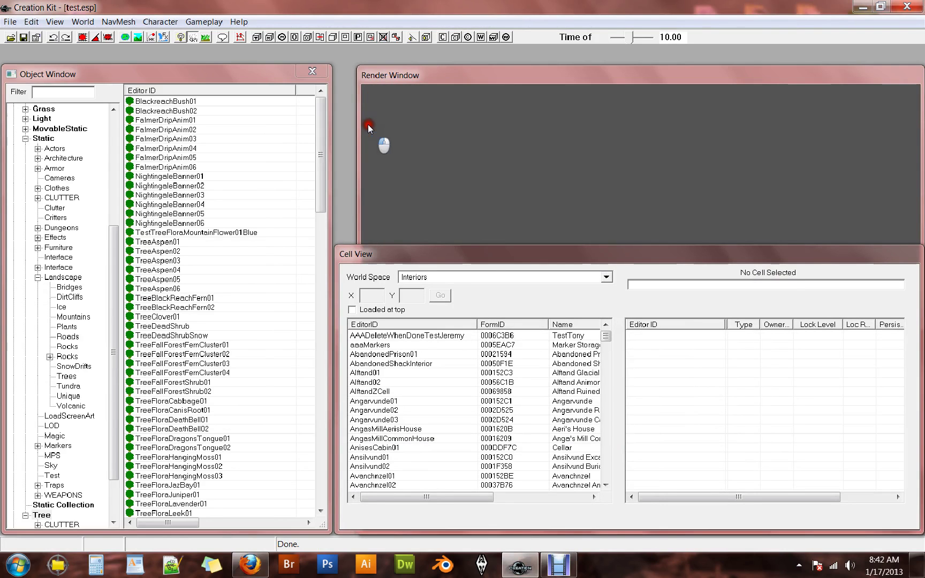
click(10, 21)
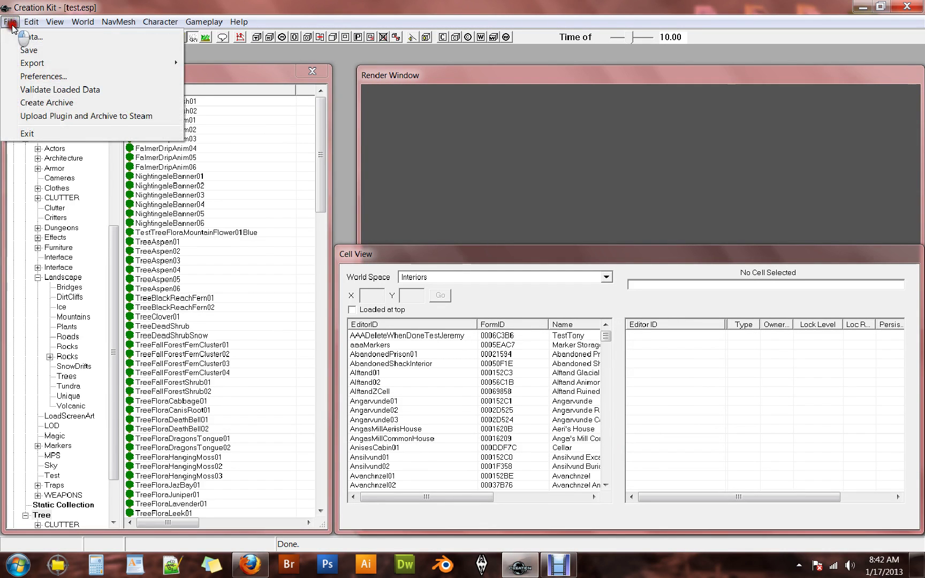
click(24, 38)
click(265, 226)
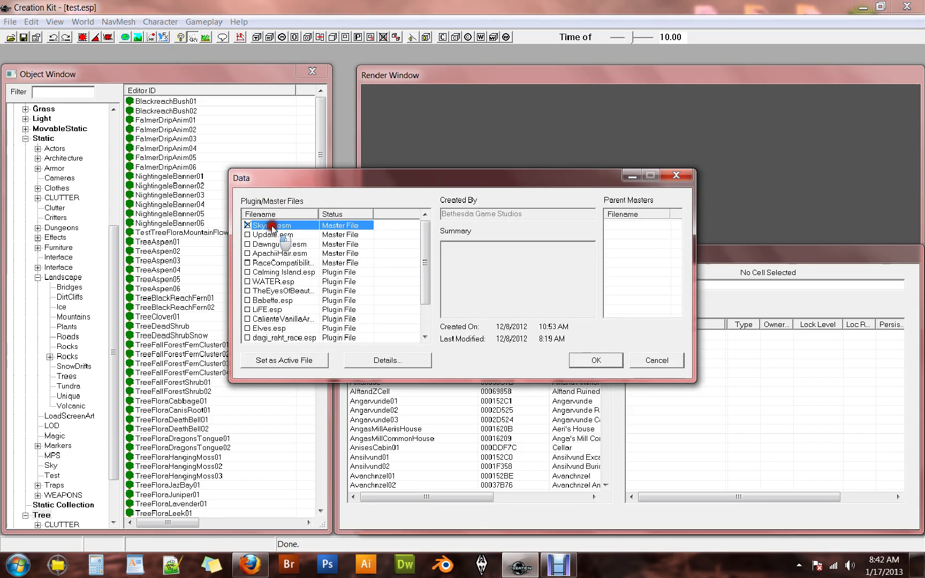
drag(431, 244, 429, 273)
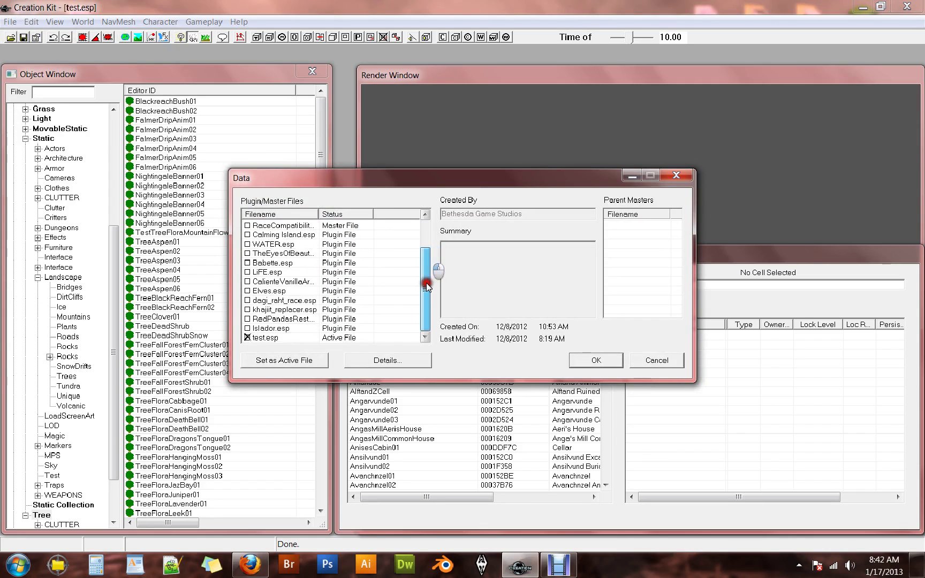
click(285, 341)
click(261, 339)
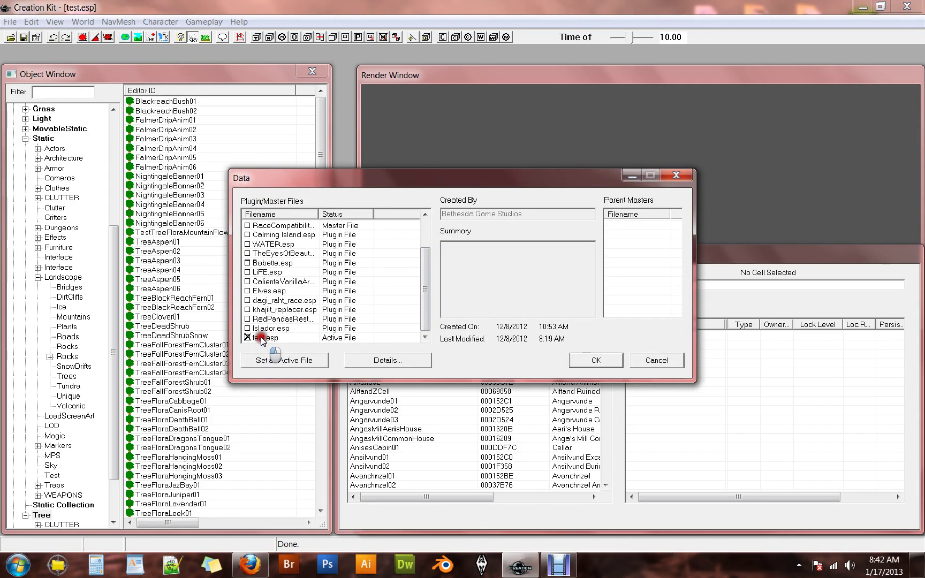
click(397, 341)
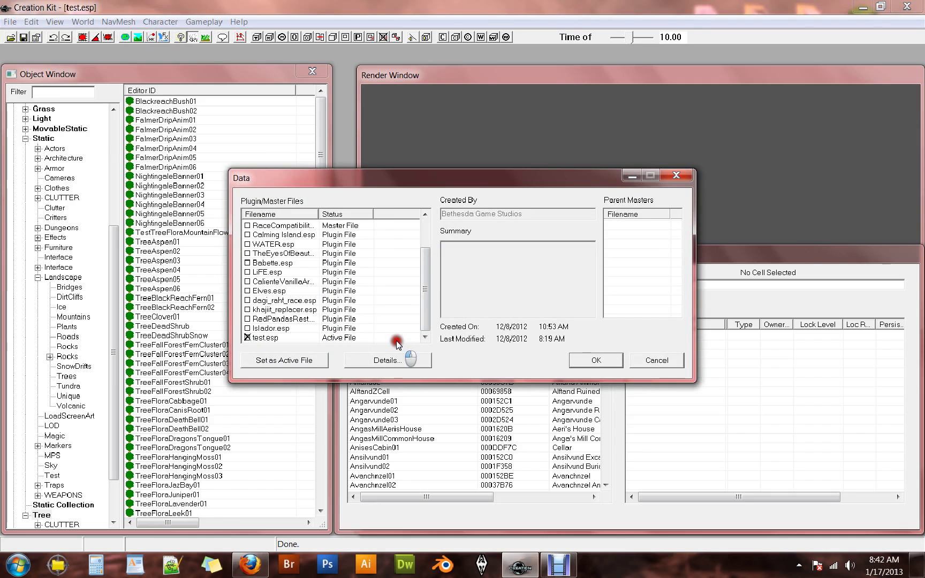
click(652, 361)
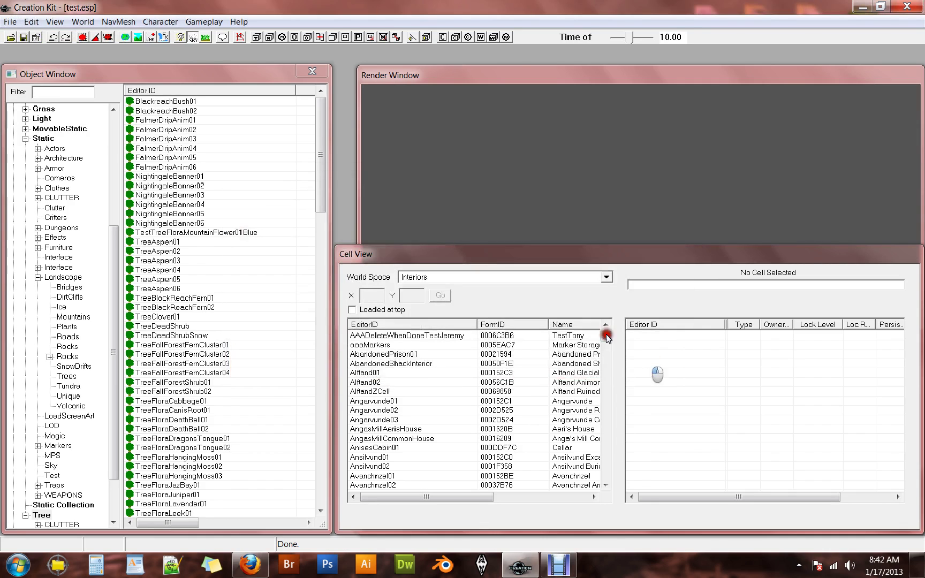
Set the Cell View to the test world space and load its Wilderness (0, 0) cell.
click(410, 256)
click(435, 278)
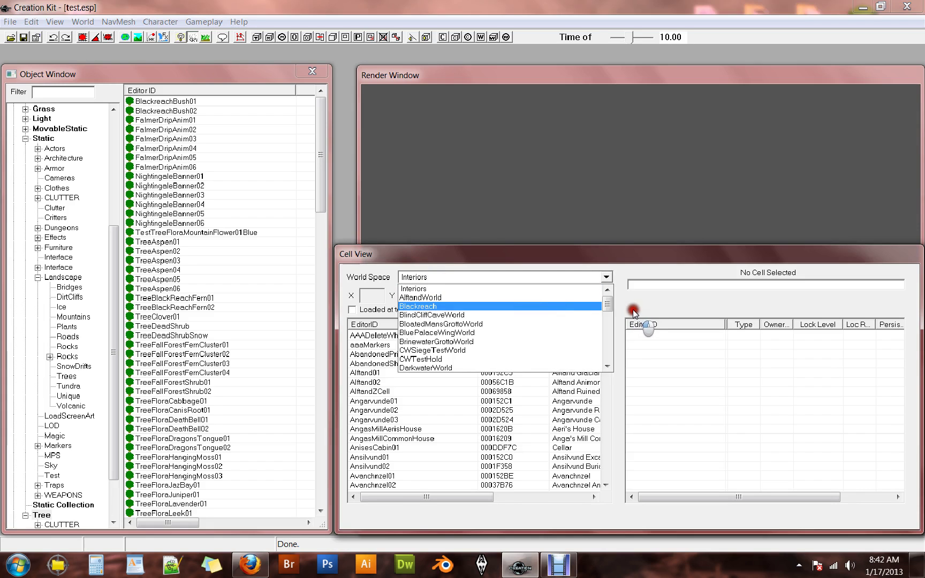
drag(606, 300, 593, 362)
click(425, 333)
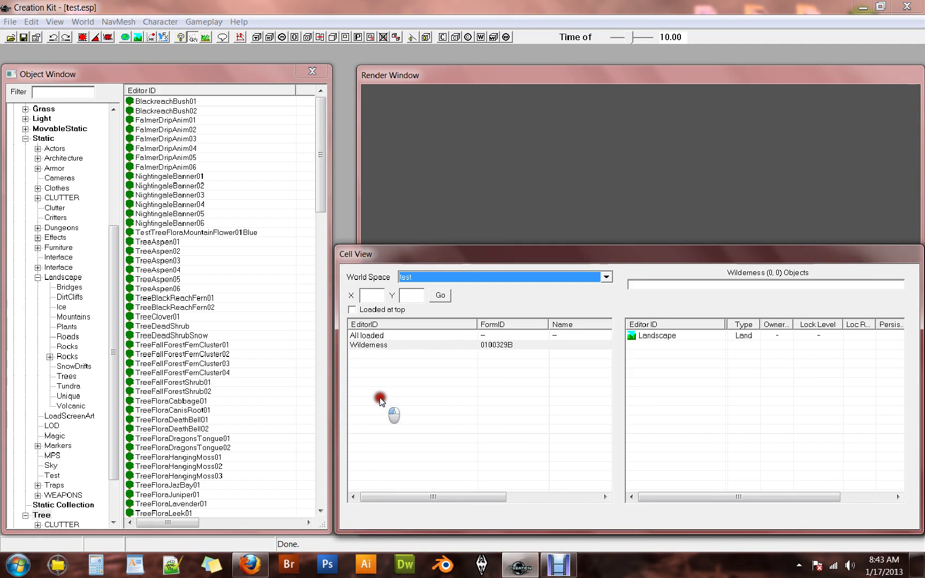
double_click(372, 347)
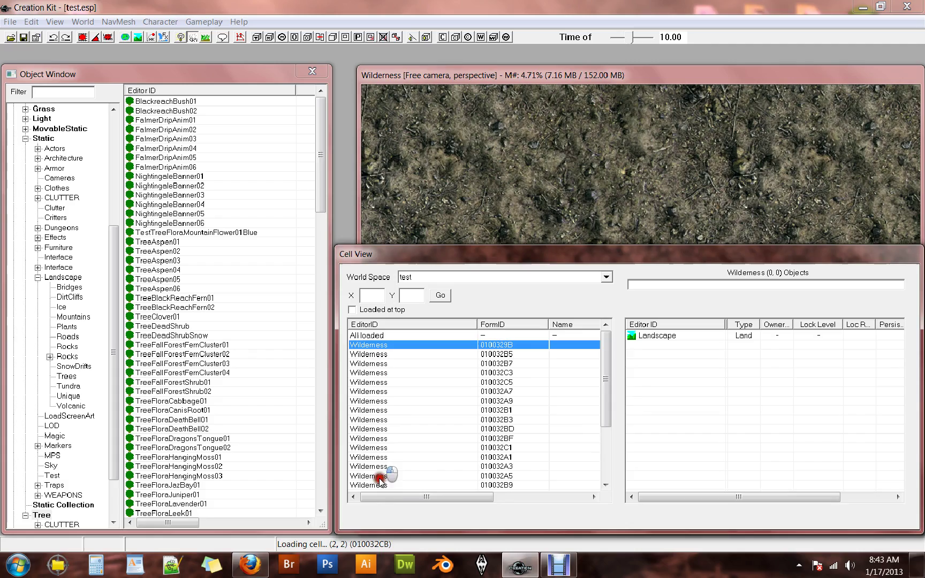
Inspect the Wilderness cell list and the loaded cell's terrain out to the horizon.
drag(606, 375, 610, 339)
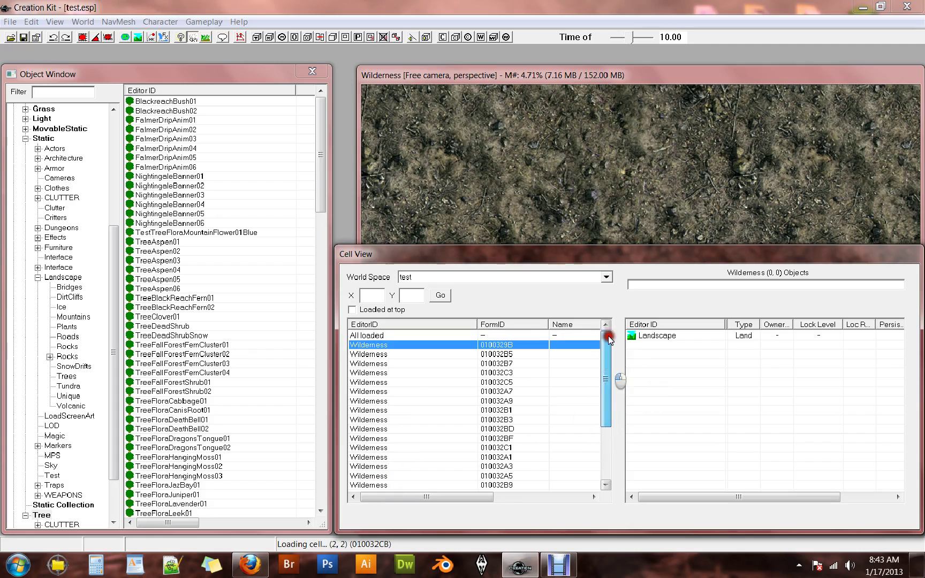
click(560, 196)
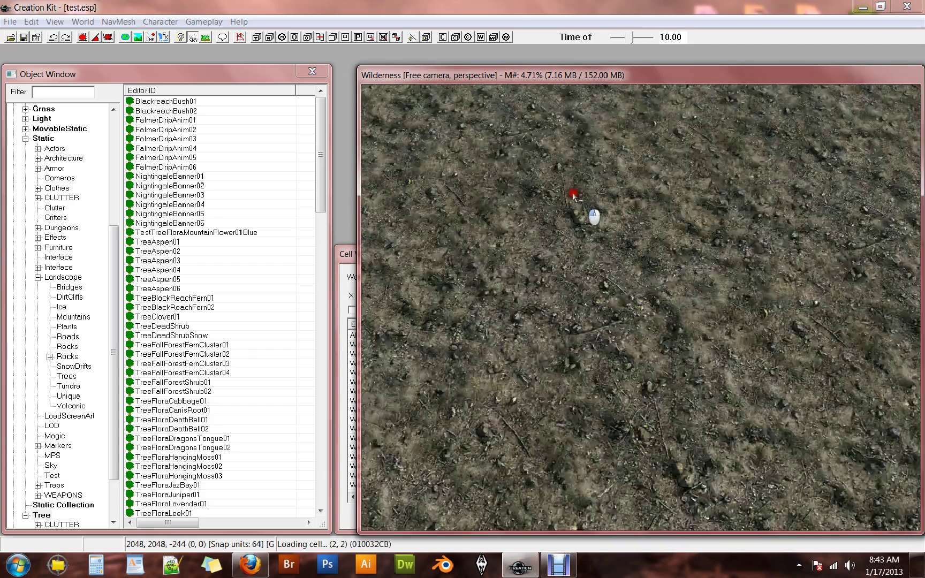
shift+drag(573, 194, 507, 191)
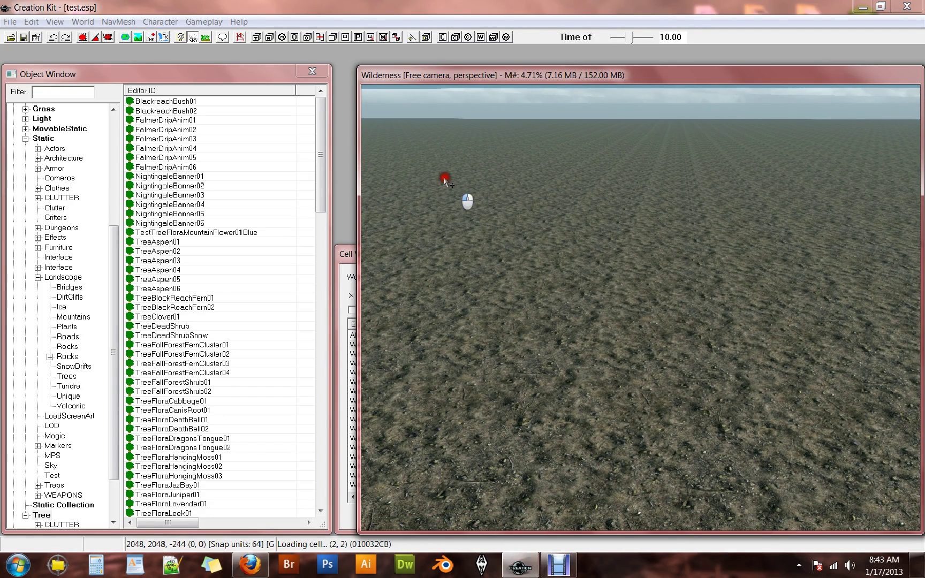
click(418, 8)
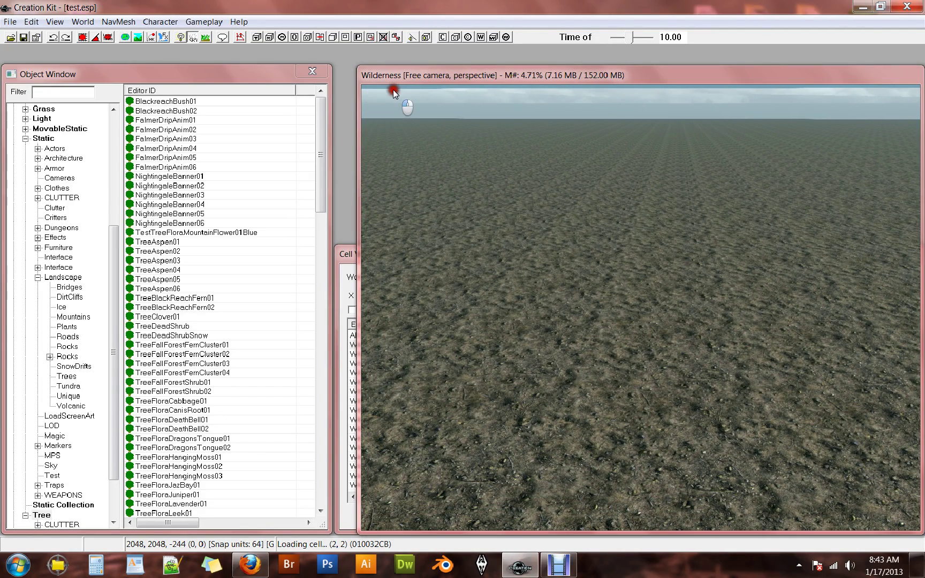
drag(393, 90, 429, 142)
Open the test world space in World (Heightmap) Editing.
click(149, 38)
click(126, 69)
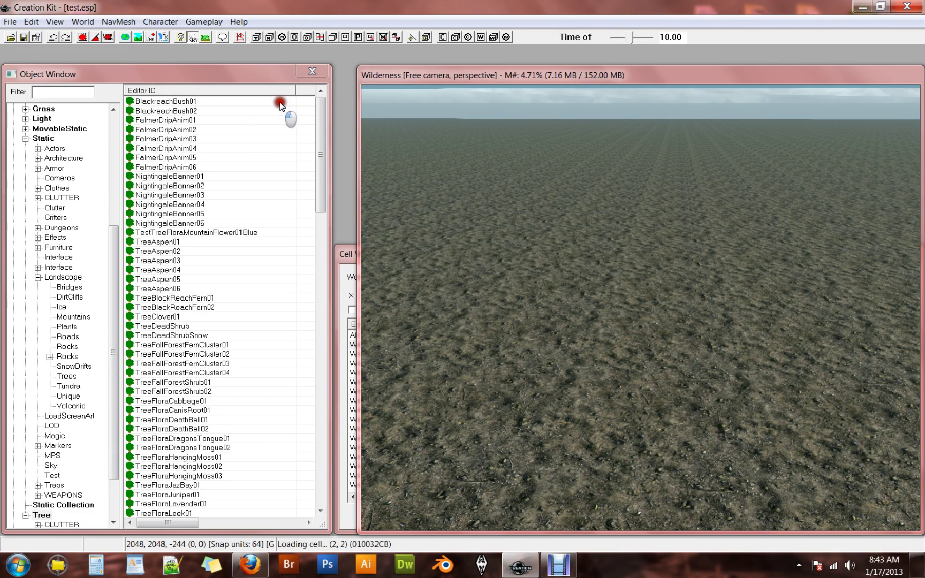
click(82, 23)
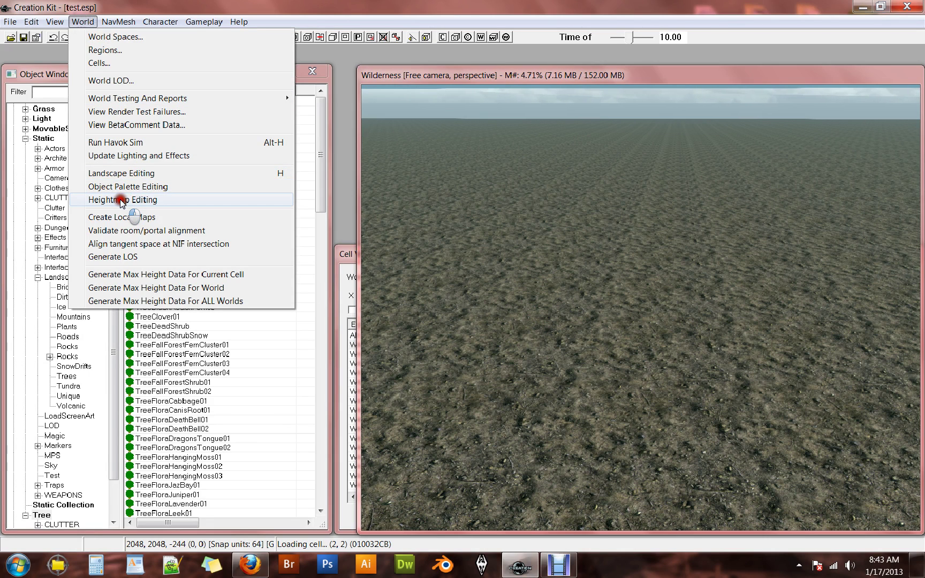
click(335, 49)
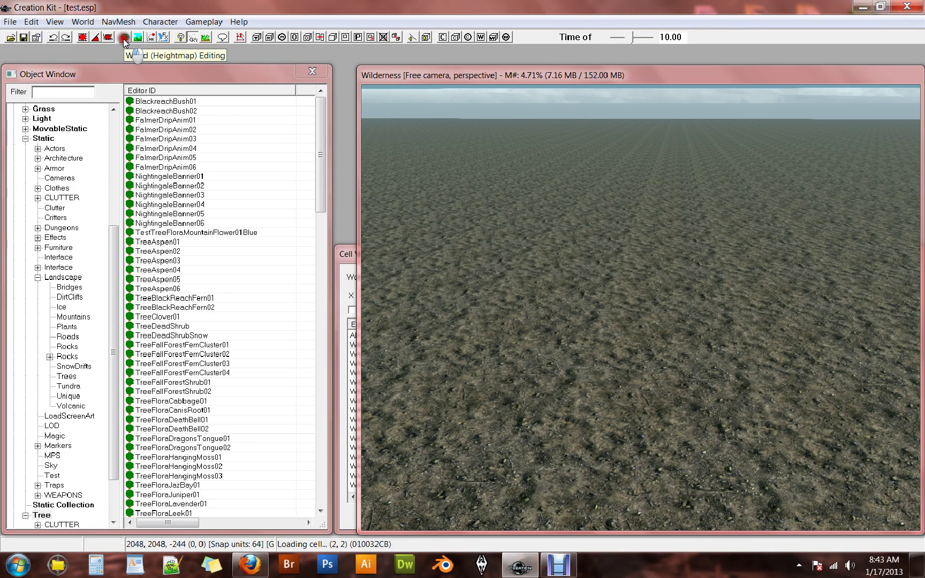
click(124, 39)
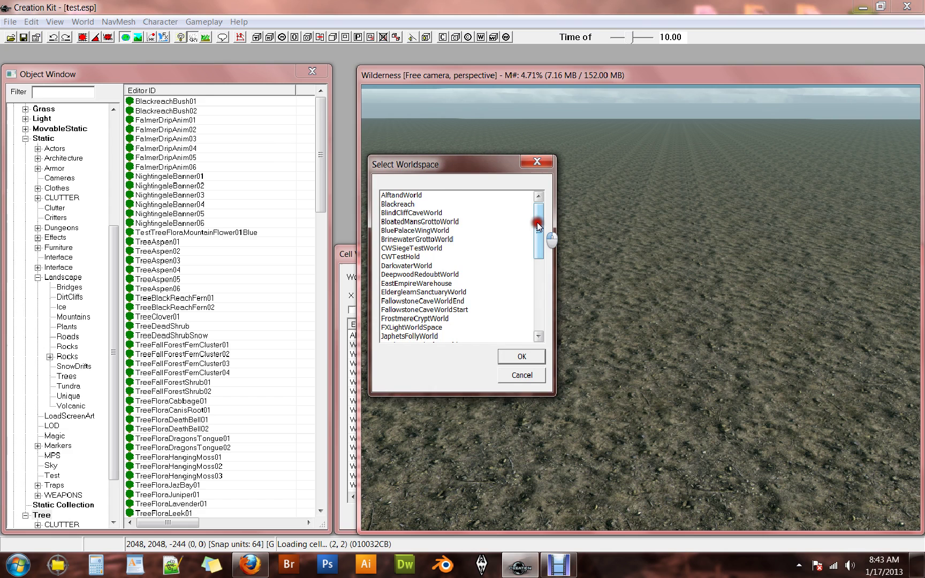
drag(537, 222, 543, 319)
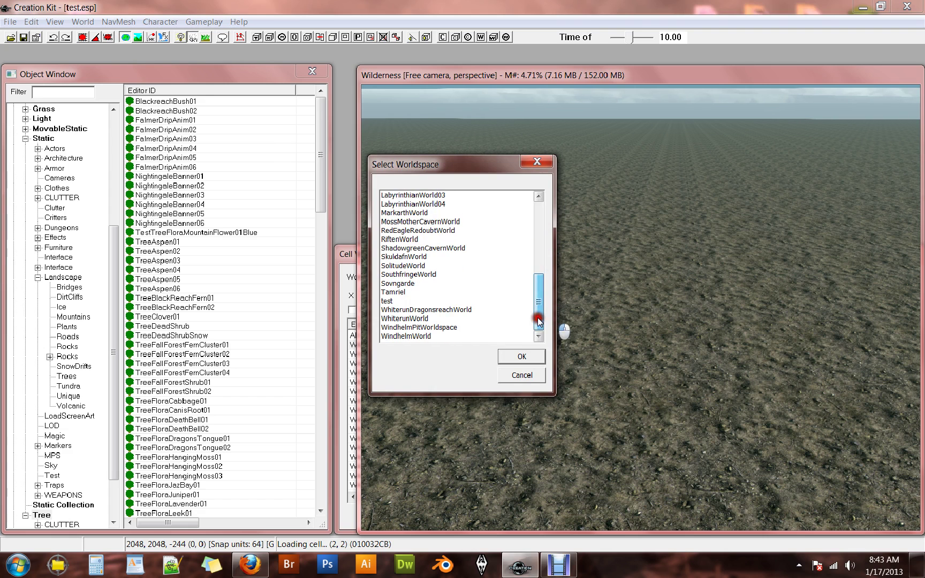
click(387, 301)
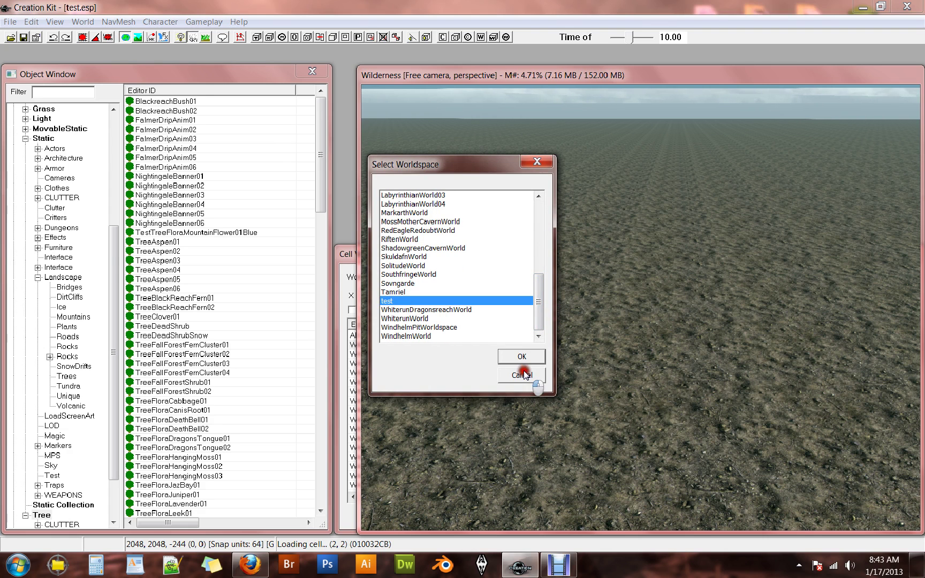
click(523, 357)
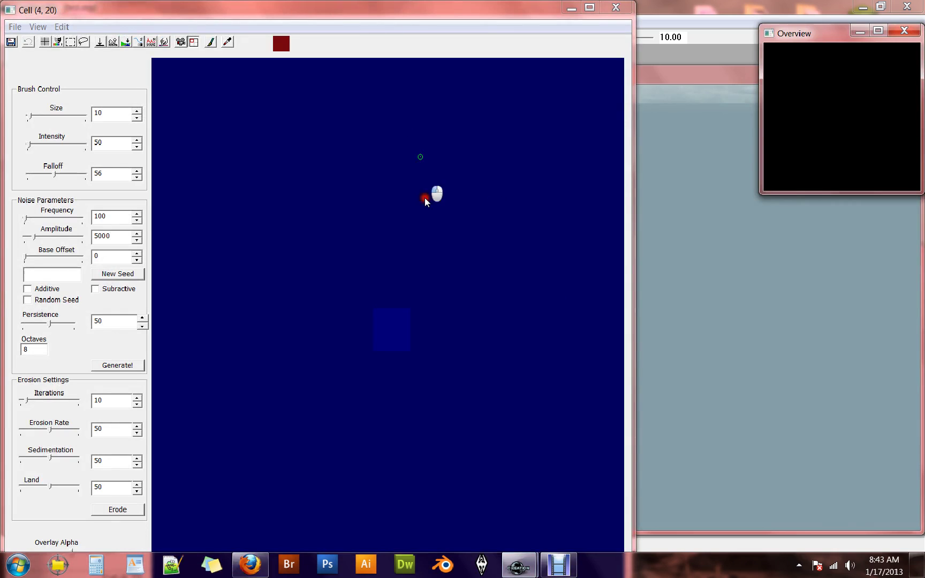
Examine the full extent of the test heightmap and the lighter square of cells near its centre.
middle_drag(378, 377, 363, 307)
mouse_move(362, 309)
mouse_down()
mouse_move(376, 324)
mouse_move(367, 329)
mouse_move(382, 328)
mouse_move(368, 309)
mouse_move(378, 289)
mouse_move(371, 326)
mouse_move(384, 332)
mouse_move(404, 310)
mouse_move(402, 317)
mouse_move(575, 131)
mouse_move(498, 110)
mouse_move(273, 103)
mouse_move(217, 302)
mouse_move(291, 524)
mouse_move(525, 488)
mouse_move(459, 325)
mouse_up()
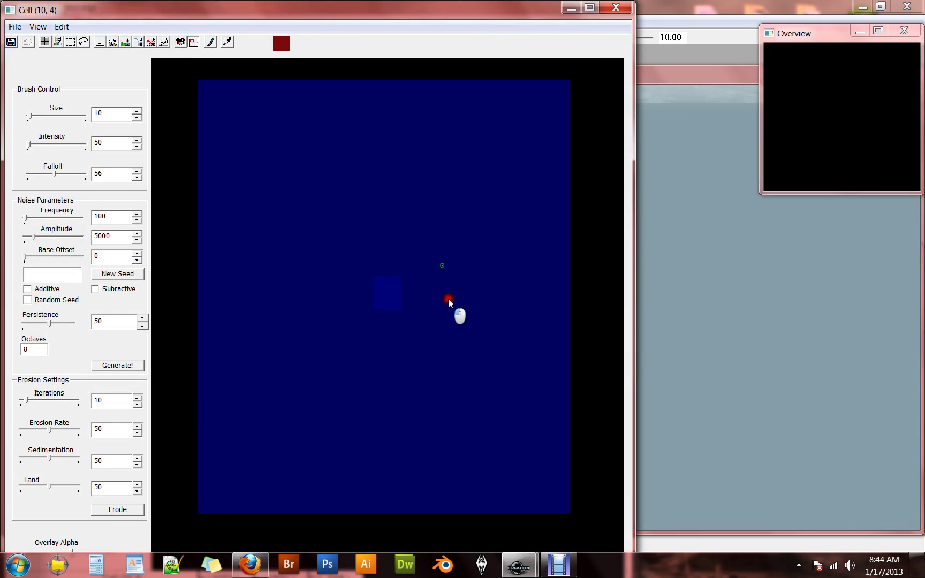
mouse_move(446, 317)
mouse_down()
mouse_move(416, 248)
mouse_move(328, 335)
mouse_move(446, 352)
mouse_move(411, 271)
mouse_move(344, 262)
mouse_move(417, 151)
mouse_move(473, 254)
mouse_move(337, 321)
mouse_move(430, 424)
mouse_move(467, 308)
mouse_move(404, 231)
mouse_move(389, 241)
mouse_move(412, 260)
mouse_move(431, 324)
mouse_move(405, 263)
mouse_move(389, 297)
mouse_move(395, 283)
mouse_move(405, 306)
mouse_move(434, 256)
mouse_move(434, 231)
mouse_move(337, 221)
mouse_move(333, 336)
mouse_move(428, 365)
mouse_move(442, 341)
mouse_move(427, 319)
mouse_up()
scroll(426, 316, down, 3)
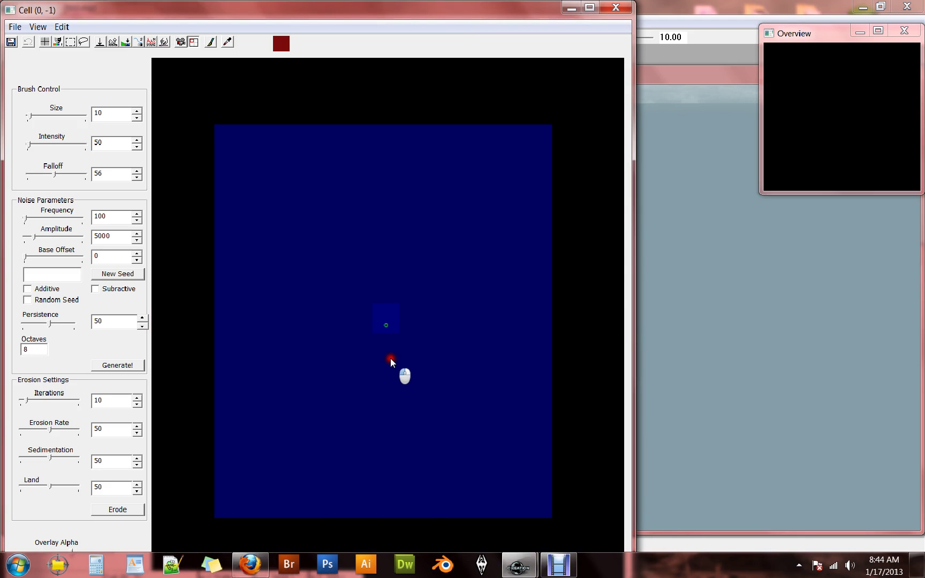
mouse_move(391, 363)
mouse_down()
mouse_move(368, 227)
mouse_move(344, 430)
mouse_up()
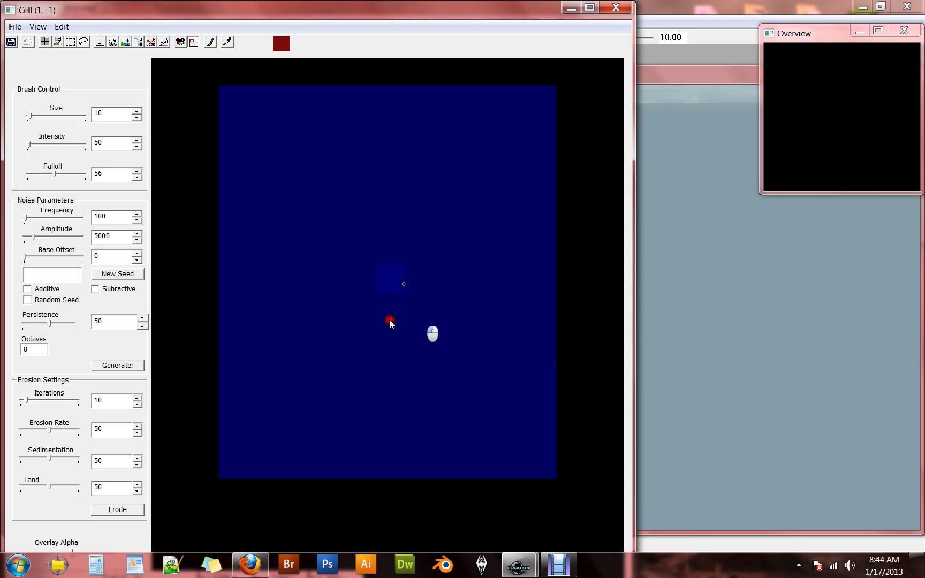
scroll(389, 322, up, 2)
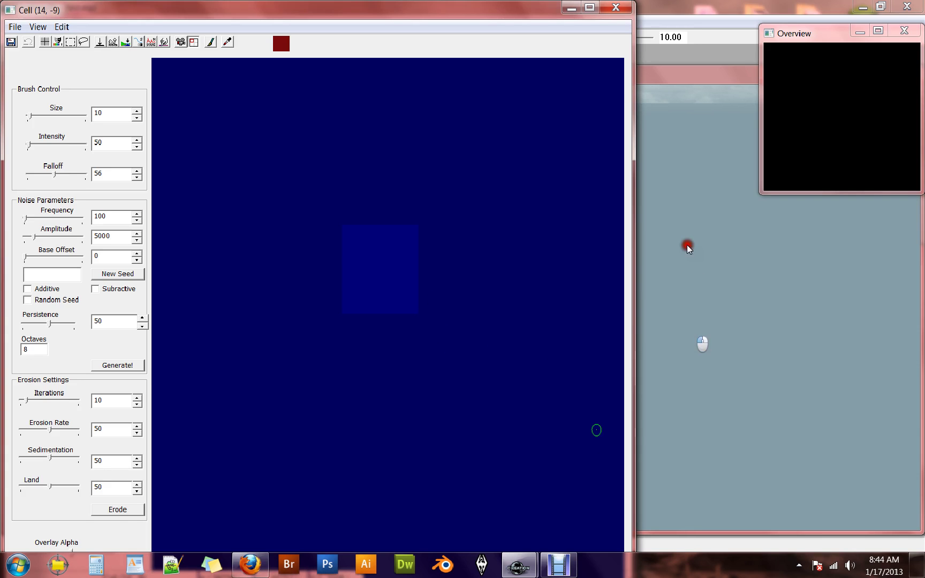
Check the test world space's Wilderness cell list in the Cell View, and return to the heightmap editor.
click(571, 8)
click(347, 258)
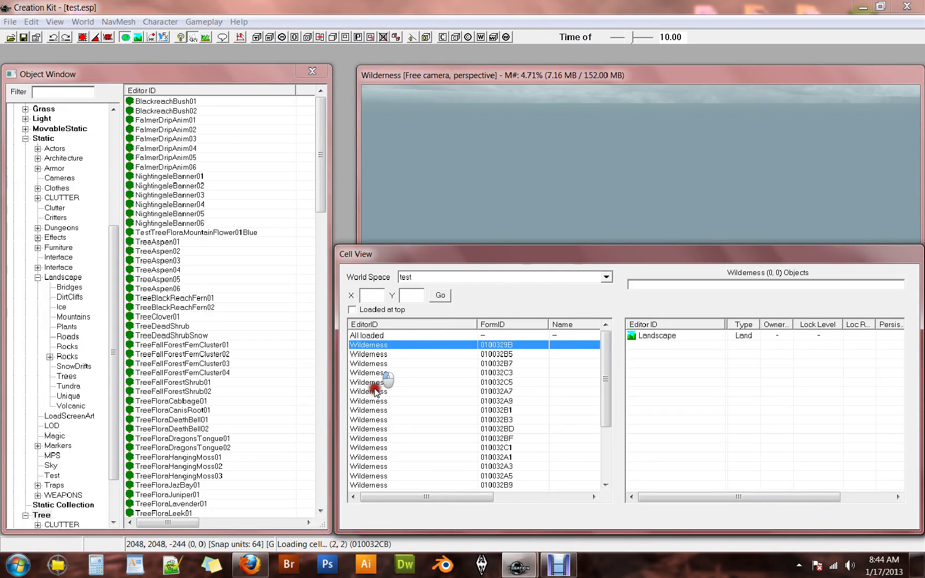
mouse_move(606, 356)
mouse_down()
mouse_move(606, 388)
mouse_move(603, 340)
mouse_up()
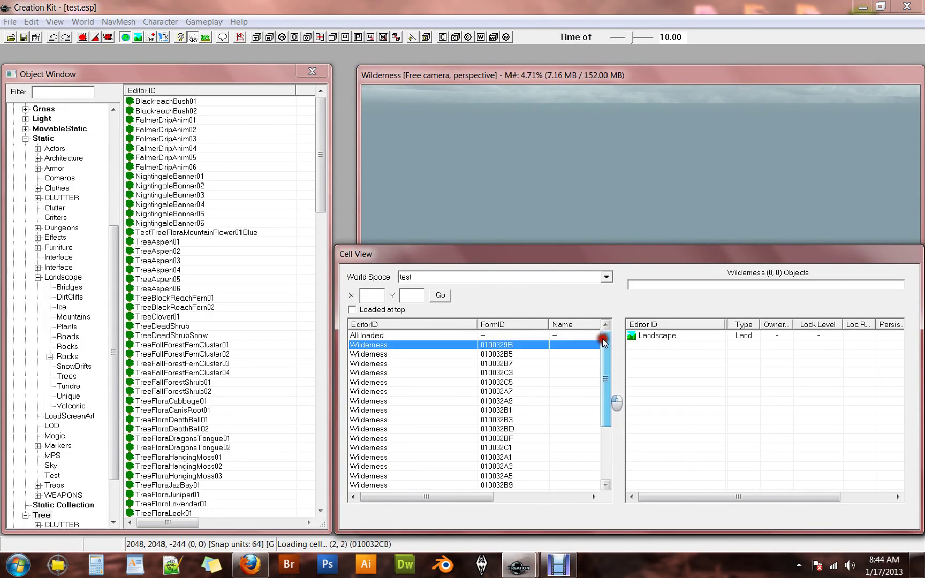
click(559, 565)
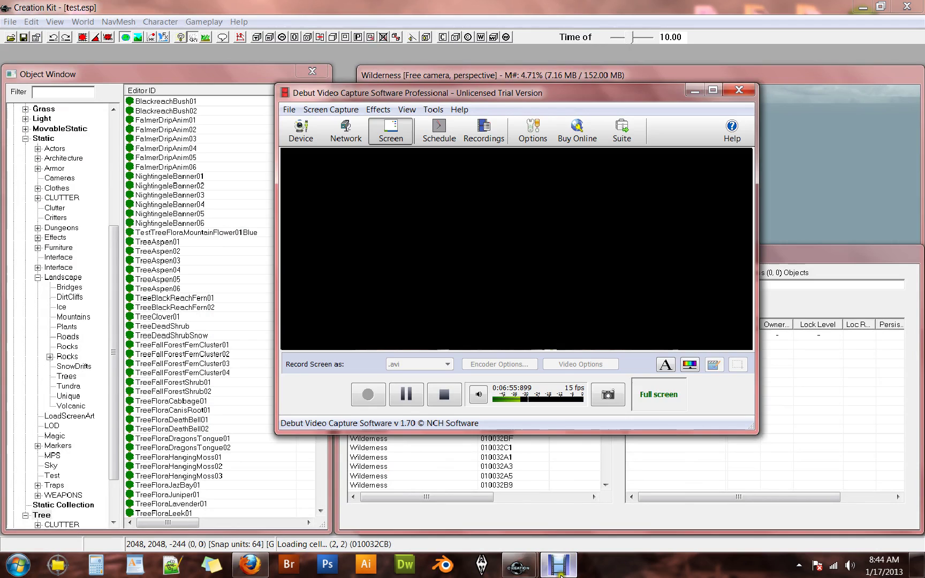
click(555, 566)
mouse_move(519, 563)
click(538, 483)
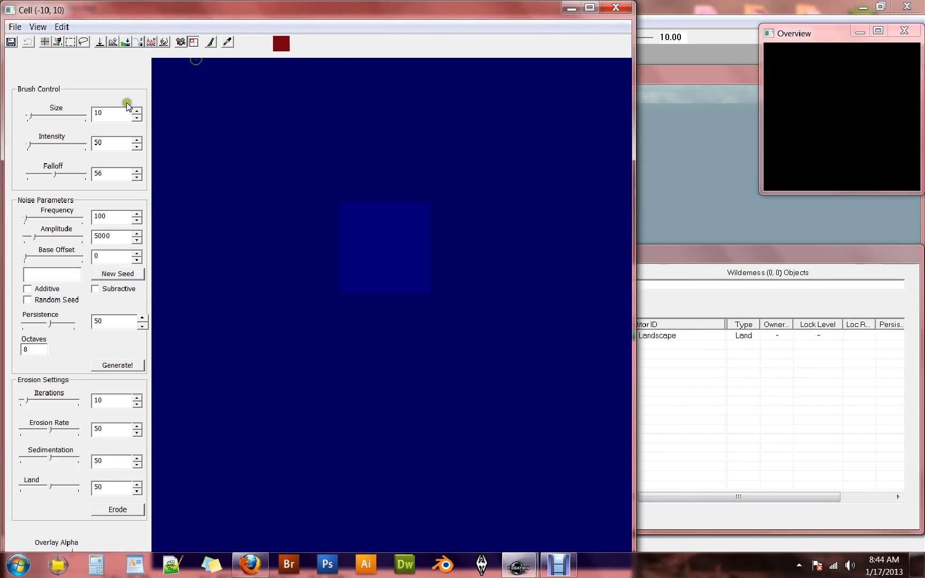
Show the cell grid on the heightmap and examine the cells in the lighter area around (0, 0).
click(45, 42)
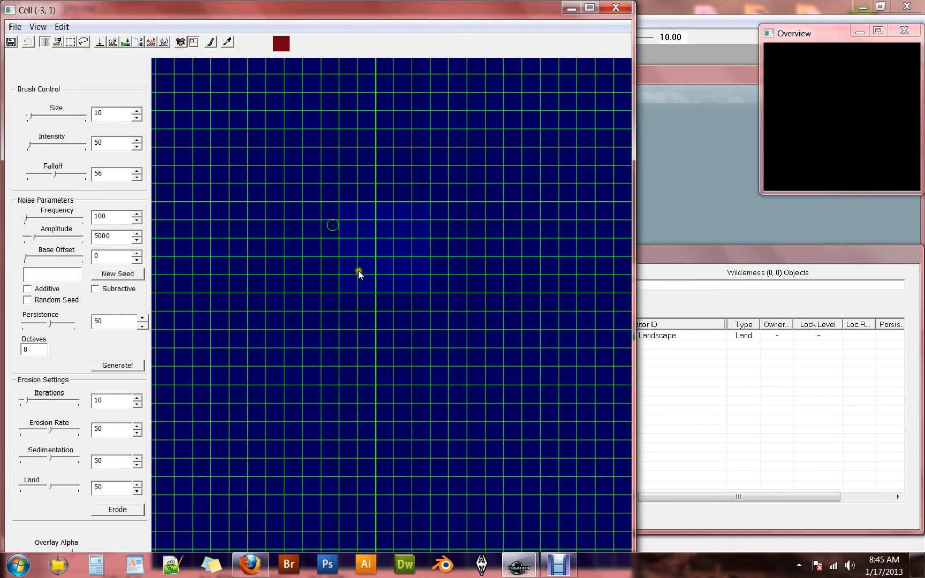
scroll(405, 294, up, 4)
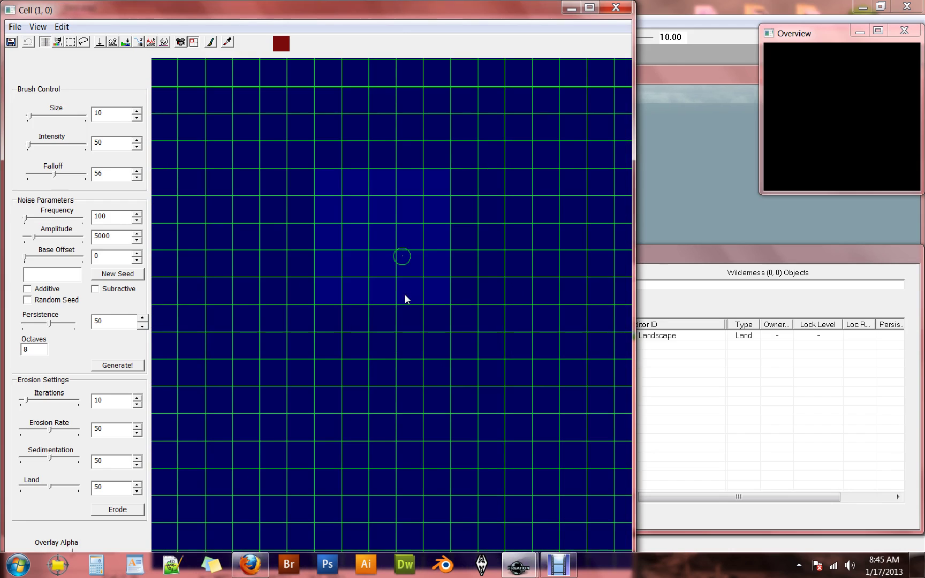
scroll(384, 297, down, 3)
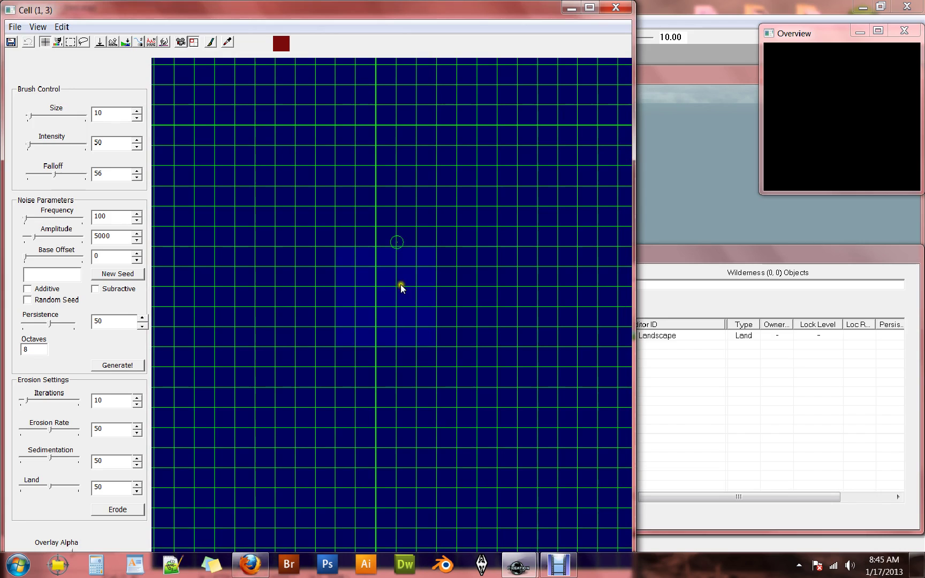
scroll(394, 331, up, 5)
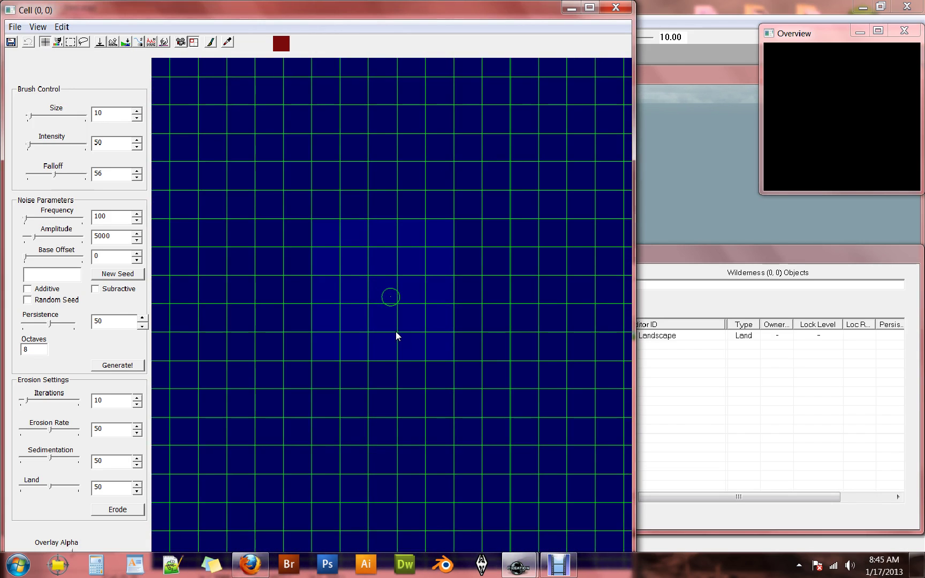
middle_drag(403, 317, 395, 323)
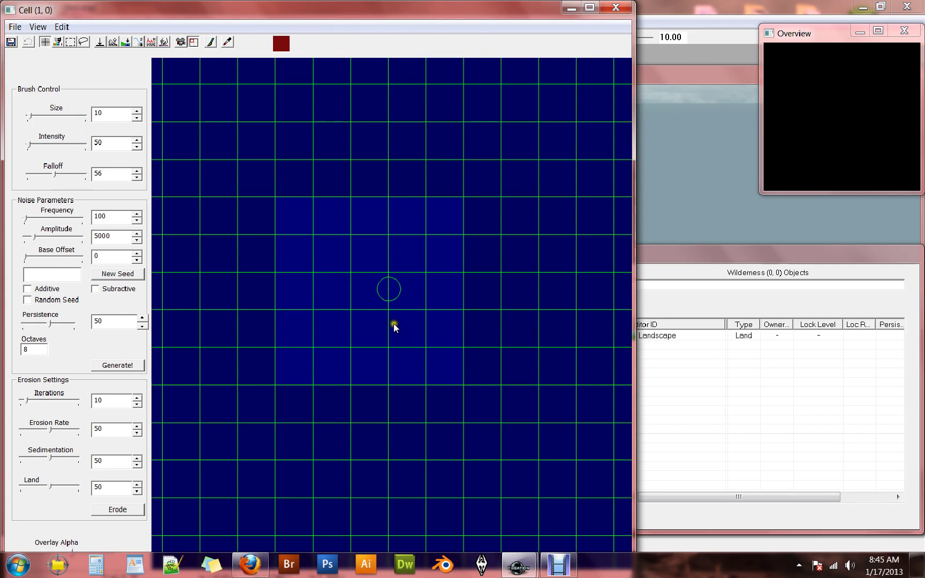
mouse_move(390, 324)
mouse_down()
mouse_move(371, 304)
mouse_move(388, 275)
mouse_move(420, 312)
mouse_move(388, 333)
mouse_up()
scroll(415, 284, down, 3)
scroll(409, 303, down, 2)
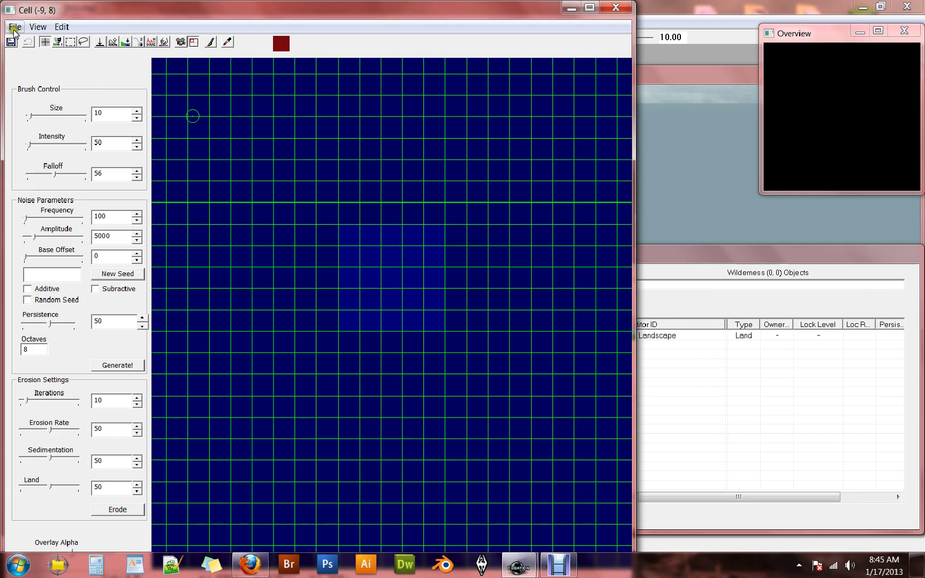
Hide the cell grid and examine the lighter square of cells around (0, 0) on the heightmap.
click(43, 42)
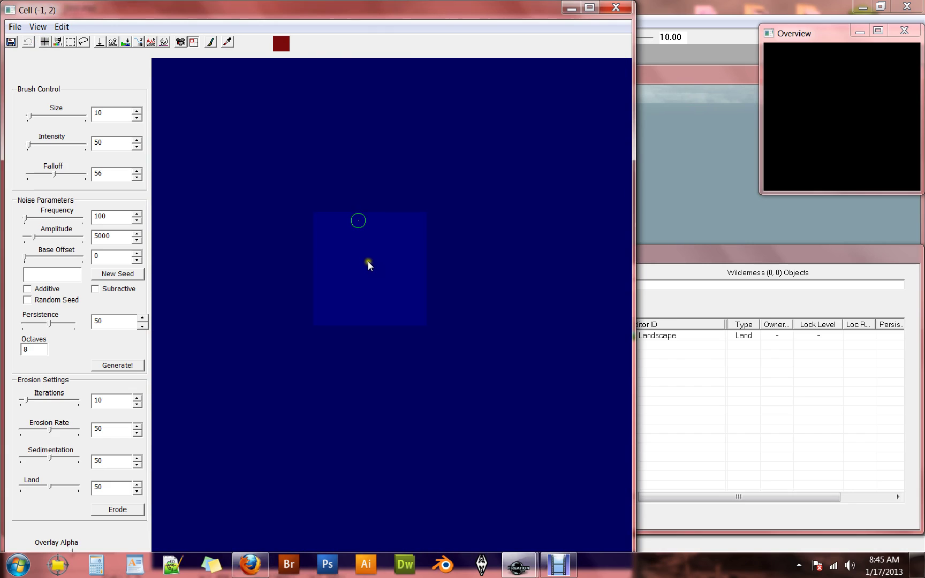
scroll(369, 260, up, 2)
middle_drag(377, 267, 403, 320)
scroll(430, 339, down, 1)
scroll(407, 318, up, 3)
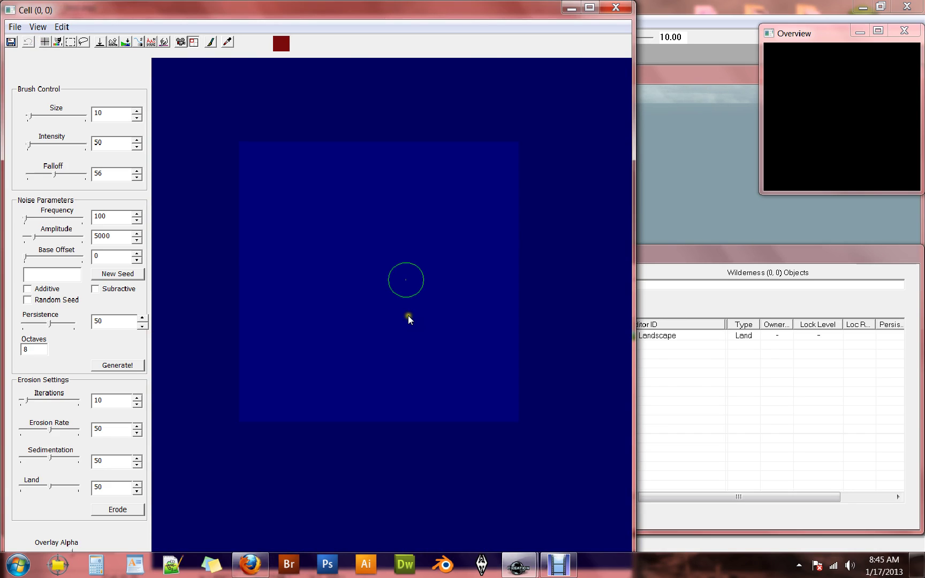
scroll(407, 316, down, 1)
scroll(408, 315, down, 1)
middle_drag(393, 312, 397, 319)
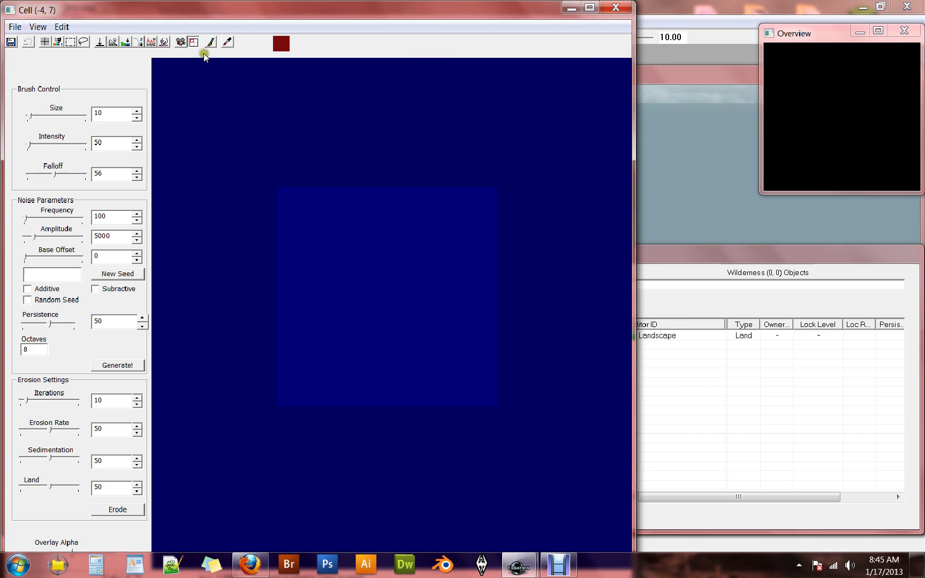
Sample the land height of the lighter square as the painting height with the eyedropper.
click(225, 41)
click(211, 46)
click(125, 42)
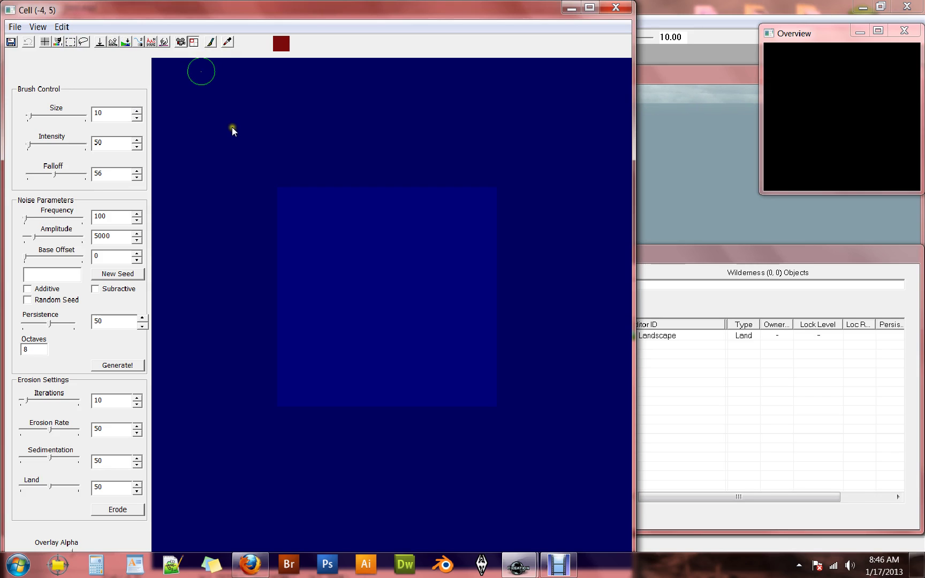
click(228, 41)
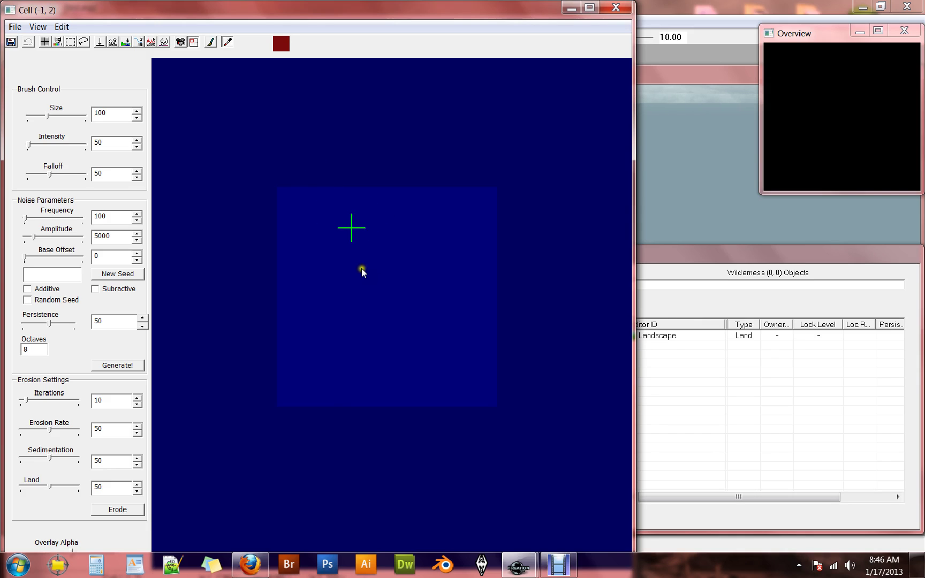
click(340, 258)
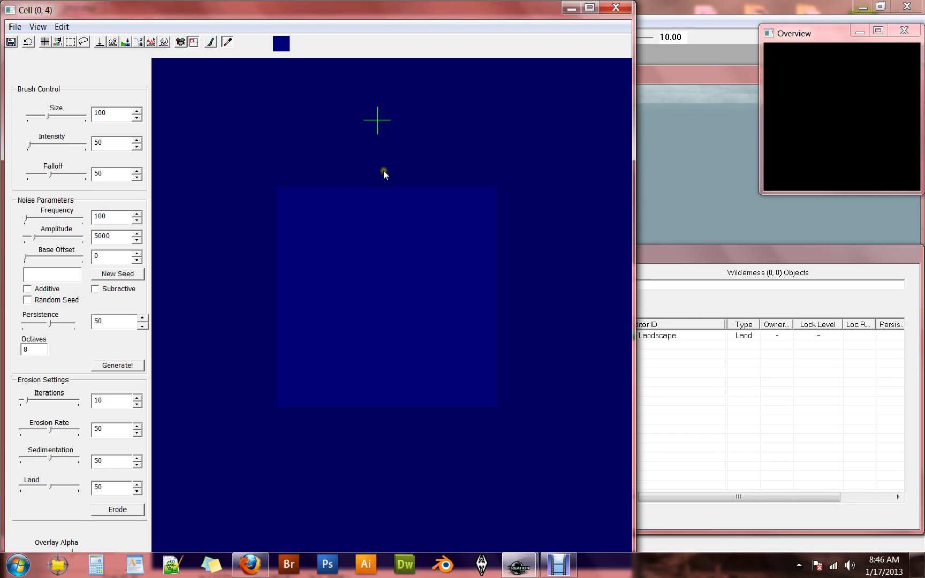
Paint the sampled height over a large rounded landmass around the lighter square, using brush size 32.
scroll(398, 278, down, 3)
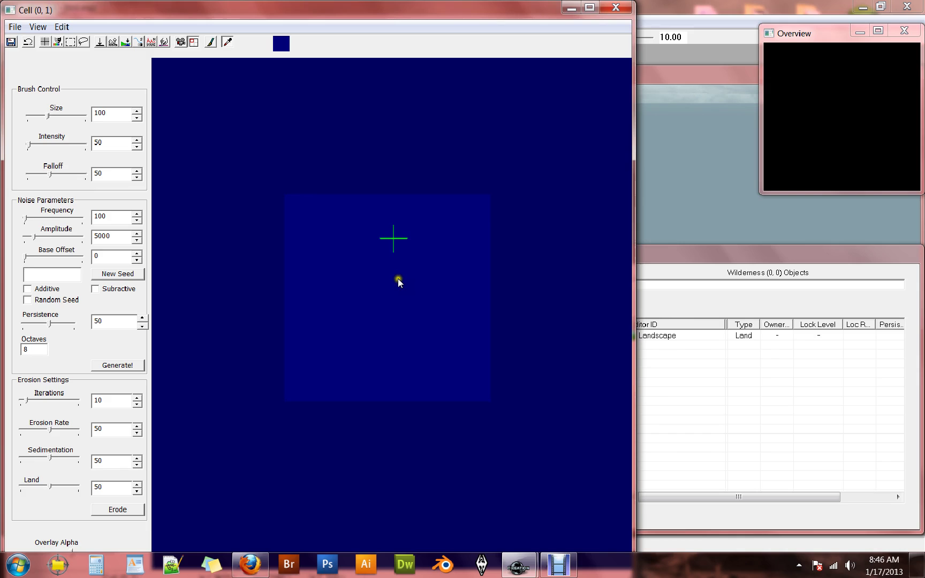
middle_drag(397, 312, 439, 274)
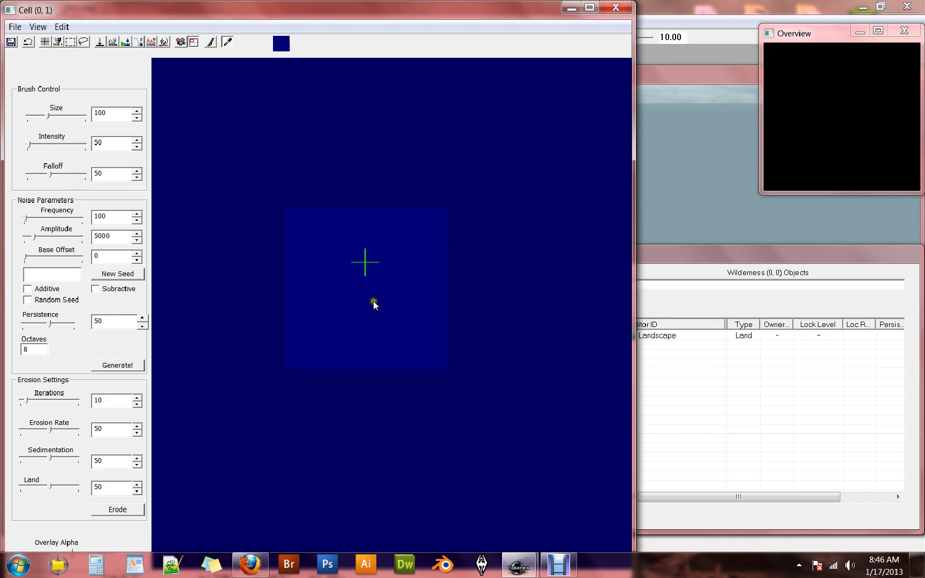
click(213, 43)
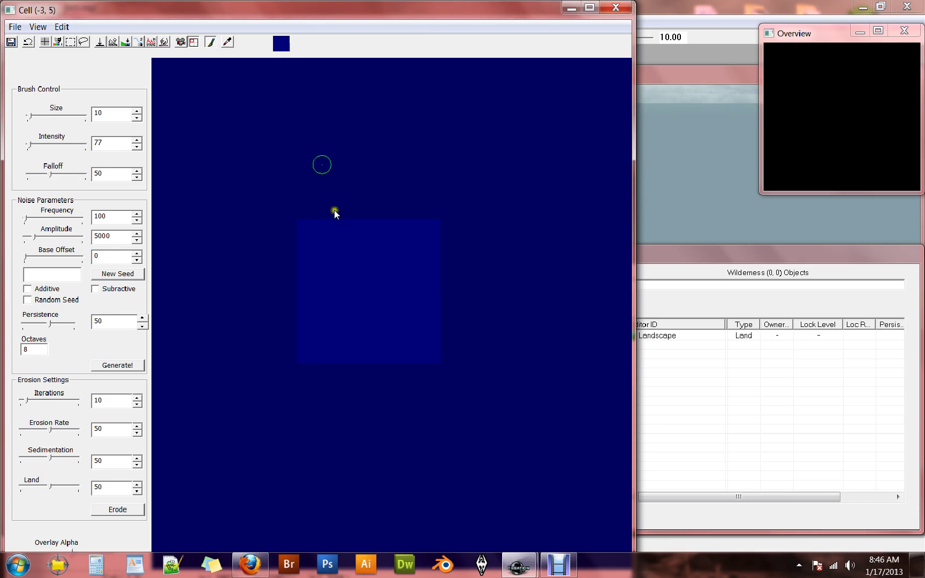
drag(30, 116, 35, 117)
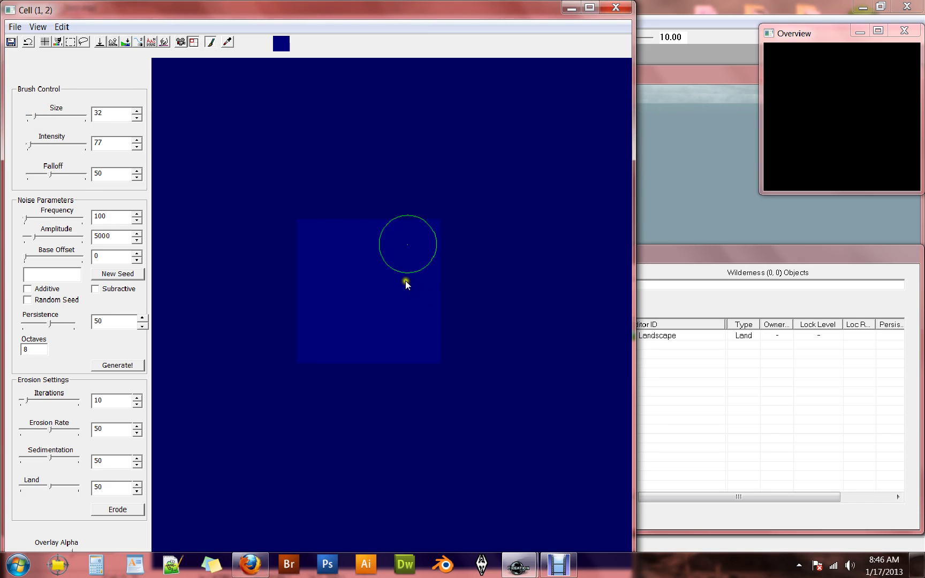
mouse_move(438, 283)
mouse_down()
mouse_move(444, 260)
mouse_move(396, 231)
mouse_move(318, 226)
mouse_move(287, 268)
mouse_move(296, 388)
mouse_move(449, 399)
mouse_move(429, 420)
mouse_move(340, 399)
mouse_move(438, 413)
mouse_move(453, 351)
mouse_move(424, 275)
mouse_move(339, 229)
mouse_move(304, 302)
mouse_move(336, 395)
mouse_move(425, 366)
mouse_move(454, 390)
mouse_move(481, 384)
mouse_move(448, 272)
mouse_move(372, 206)
mouse_move(286, 248)
mouse_move(253, 352)
mouse_move(319, 419)
mouse_move(432, 438)
mouse_move(498, 388)
mouse_move(470, 294)
mouse_move(402, 237)
mouse_move(330, 267)
mouse_move(422, 271)
mouse_move(293, 314)
mouse_move(279, 353)
mouse_move(306, 261)
mouse_move(387, 239)
mouse_move(480, 334)
mouse_move(426, 407)
mouse_move(270, 374)
mouse_move(271, 314)
mouse_move(376, 253)
mouse_move(420, 369)
mouse_move(378, 374)
mouse_move(422, 391)
mouse_move(442, 385)
mouse_move(308, 361)
mouse_move(299, 383)
mouse_move(432, 456)
mouse_move(380, 283)
mouse_move(298, 169)
mouse_up()
click(130, 70)
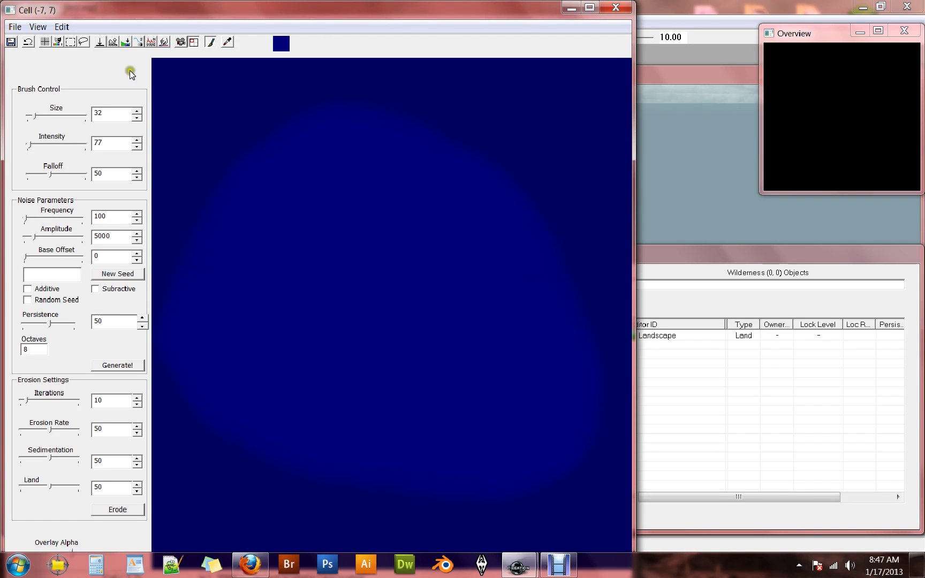
Raise a small bump near cell (0, 0) in the middle of the landmass, with brush size 10 and intensity 50.
click(113, 43)
click(357, 327)
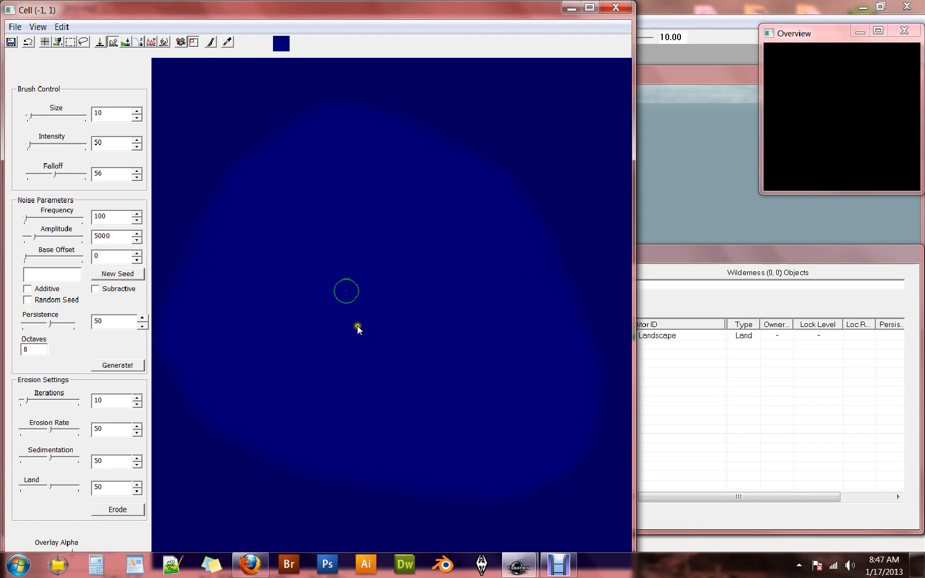
scroll(382, 337, up, 2)
scroll(381, 337, down, 1)
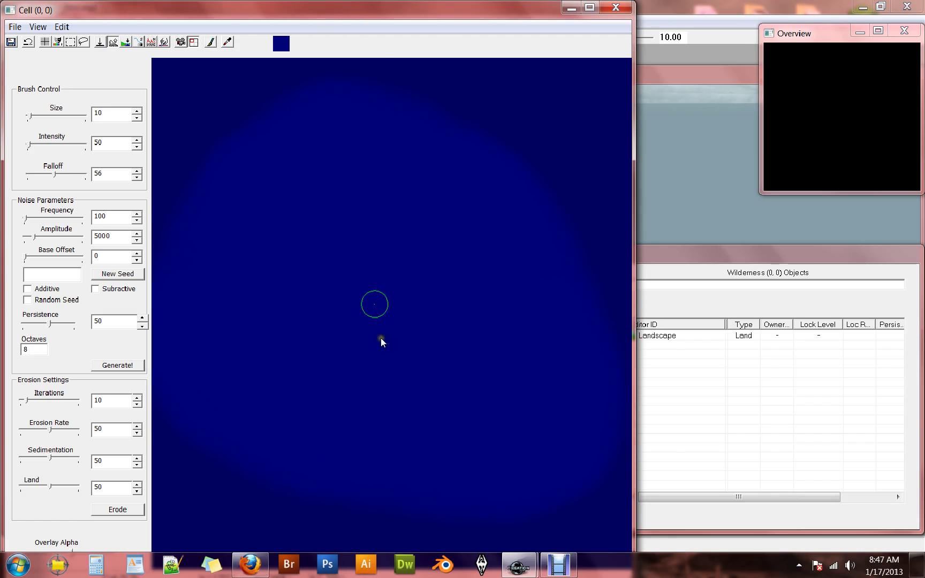
click(398, 338)
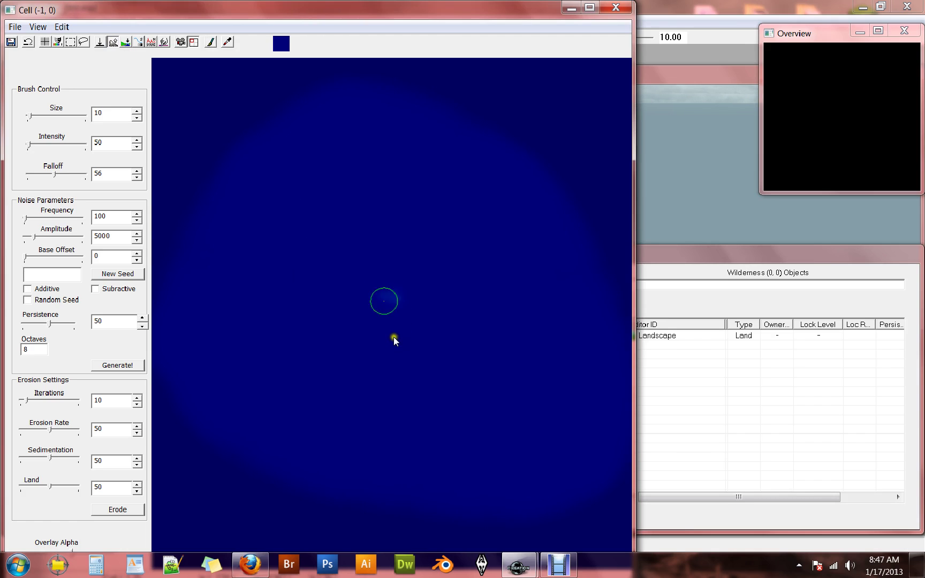
click(394, 339)
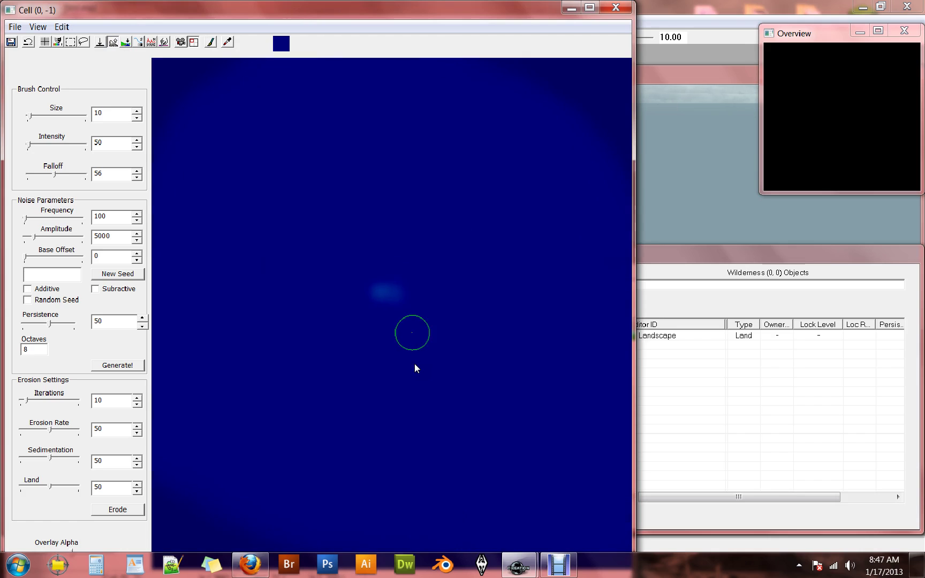
scroll(414, 363, up, 2)
mouse_move(414, 364)
mouse_down()
mouse_move(389, 348)
mouse_move(377, 318)
mouse_move(388, 321)
mouse_up()
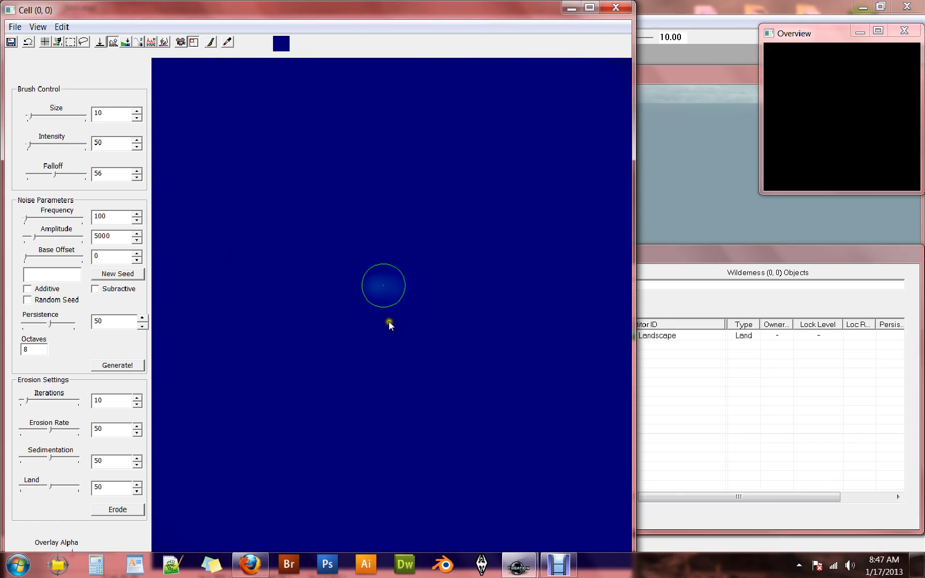
scroll(426, 357, down, 3)
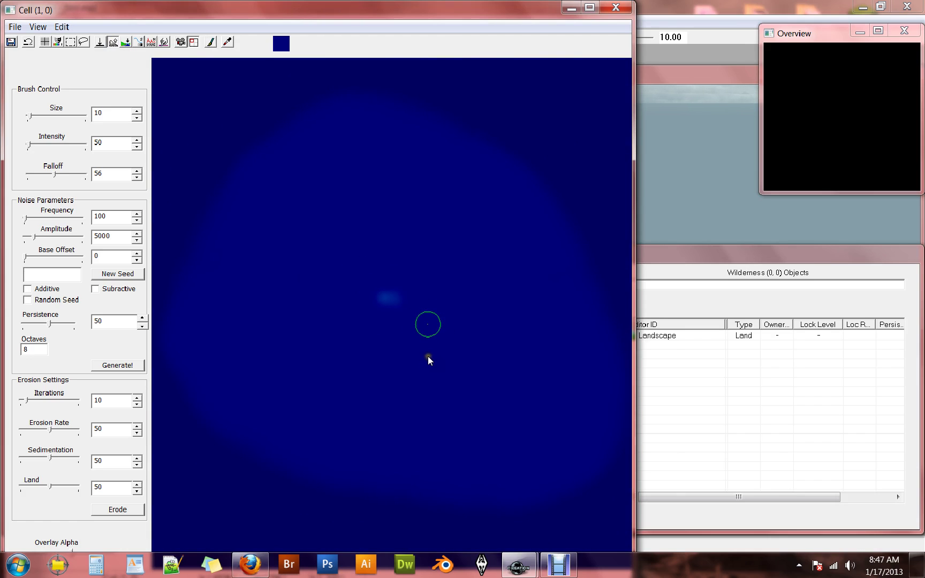
scroll(428, 357, up, 4)
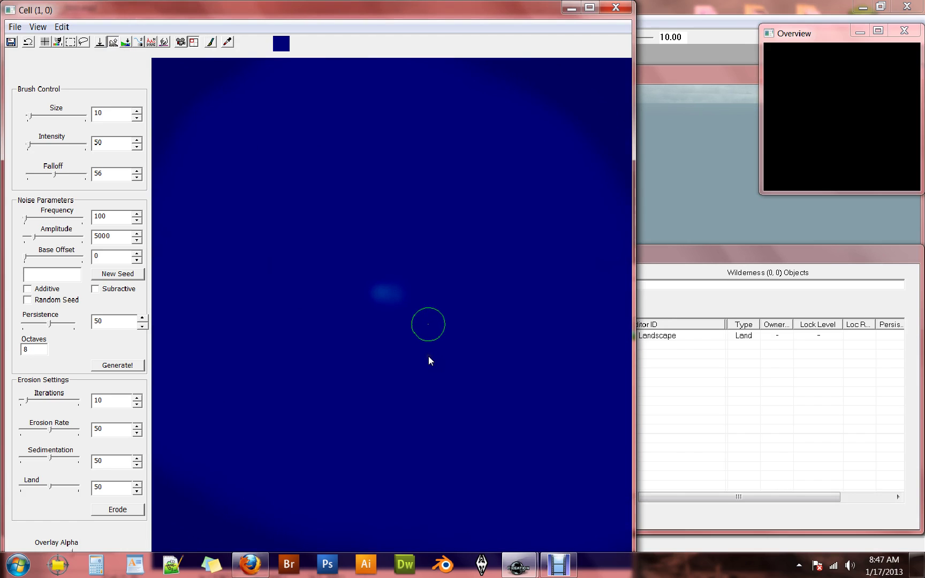
mouse_move(373, 351)
middle_down()
mouse_move(402, 361)
mouse_move(393, 359)
middle_up()
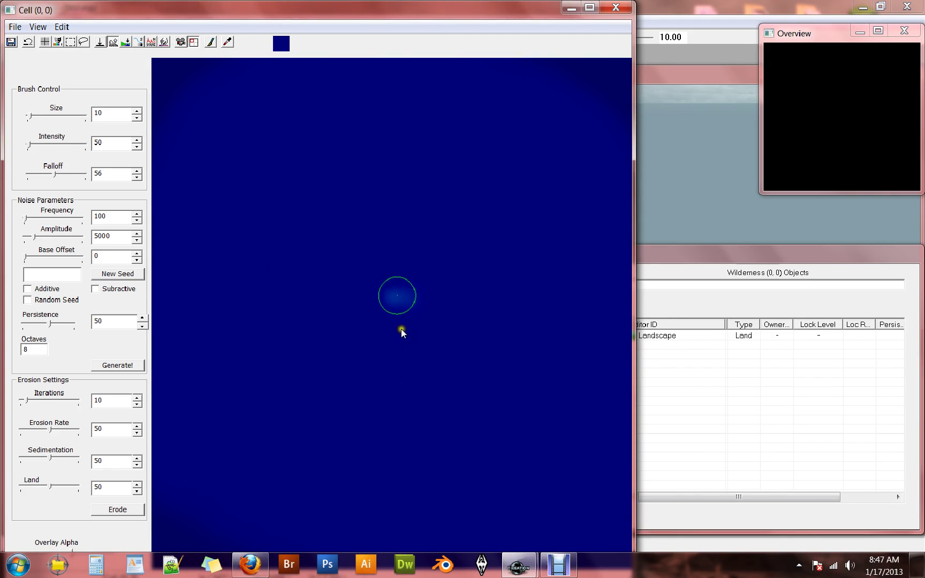
Sample the height of the raised bump near cell (0, 0) as the new painting height.
click(286, 195)
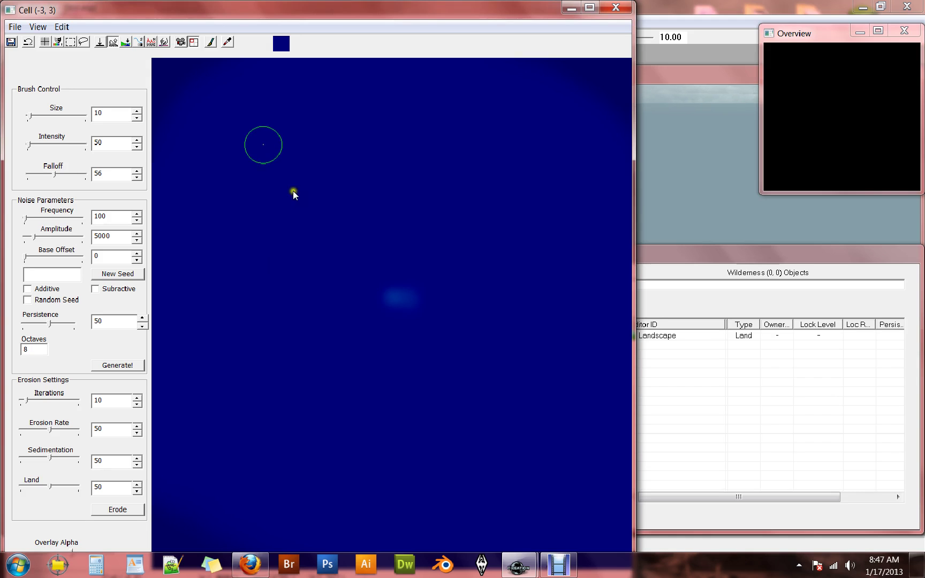
click(241, 55)
click(226, 42)
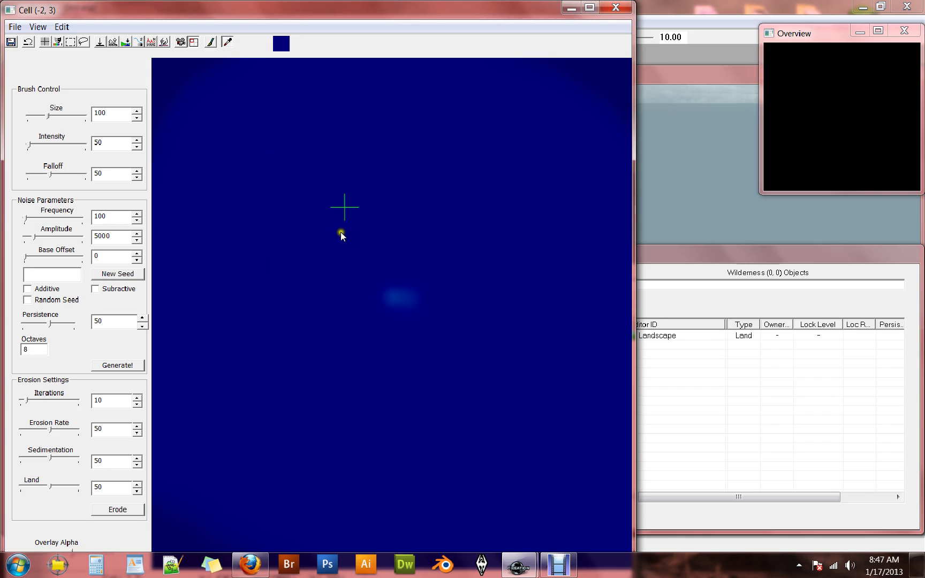
click(409, 333)
click(398, 330)
click(411, 332)
Paint the sampled height as a filled, irregular plateau around the bump with brush size 15, and check it against the cell grid.
click(210, 42)
click(366, 274)
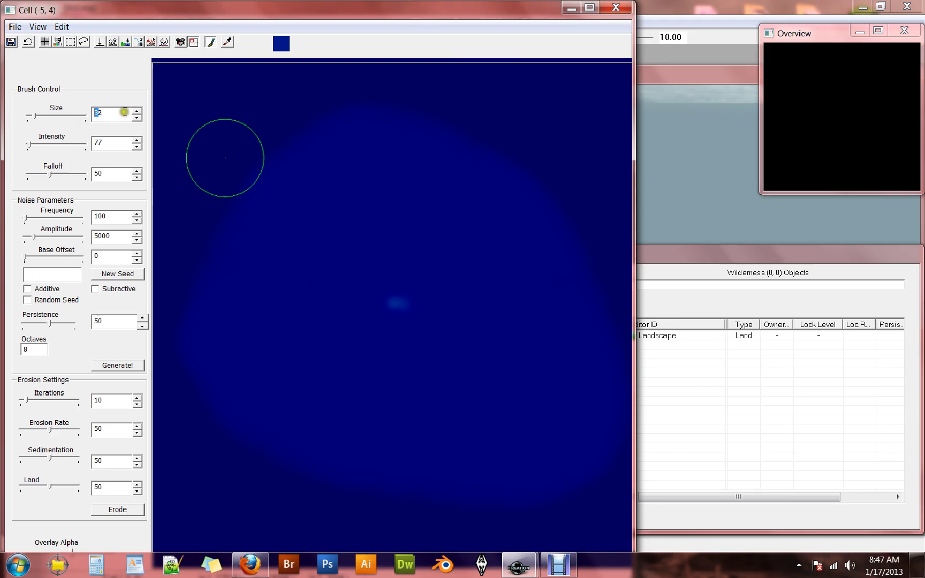
drag(125, 112, 88, 113)
text(15)
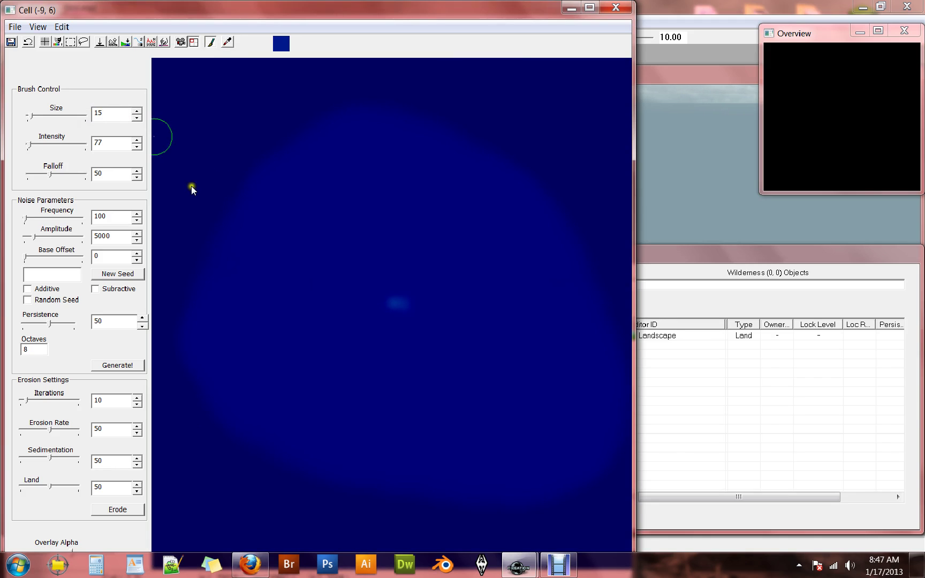
mouse_move(391, 334)
mouse_down()
mouse_move(403, 341)
mouse_move(410, 320)
mouse_move(389, 300)
mouse_move(391, 268)
mouse_move(429, 281)
mouse_move(473, 342)
mouse_move(457, 401)
mouse_up()
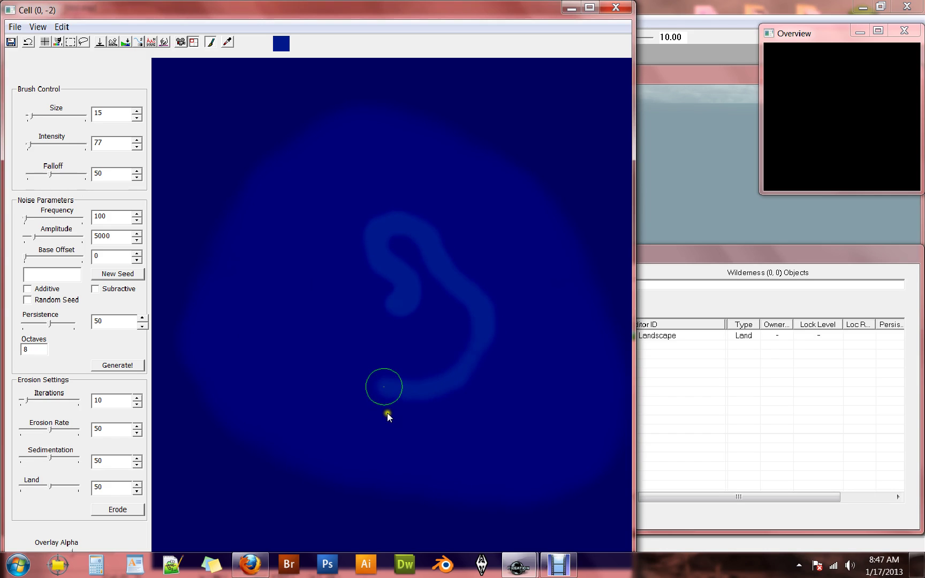
mouse_move(387, 412)
mouse_down()
mouse_move(332, 410)
mouse_move(317, 357)
mouse_move(321, 305)
mouse_move(386, 276)
mouse_move(419, 293)
mouse_move(451, 342)
mouse_move(458, 376)
mouse_move(415, 403)
mouse_move(448, 397)
mouse_move(336, 399)
mouse_move(347, 305)
mouse_move(337, 319)
mouse_move(386, 294)
mouse_move(410, 304)
mouse_move(438, 352)
mouse_move(425, 378)
mouse_move(348, 387)
mouse_move(397, 387)
mouse_move(424, 355)
mouse_up()
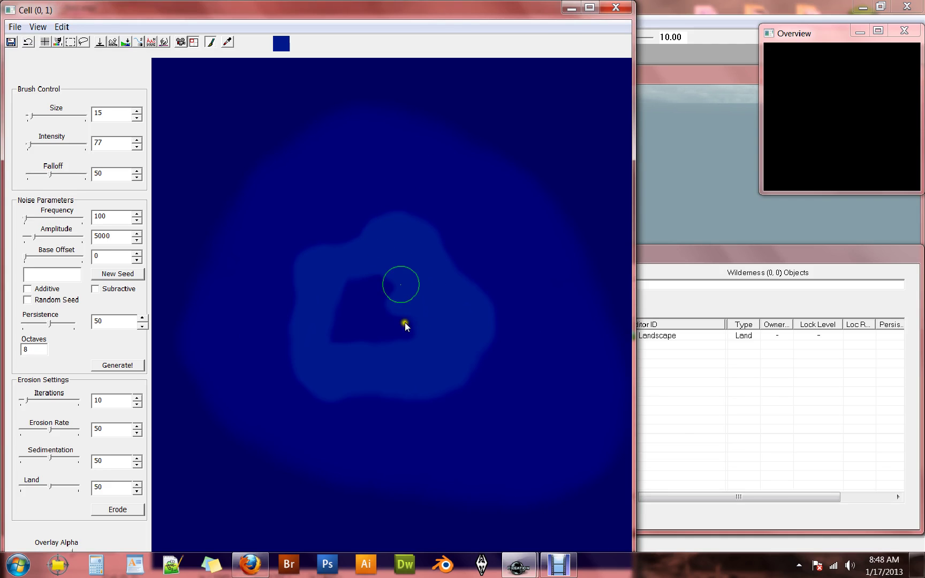
mouse_move(405, 322)
mouse_down()
mouse_move(365, 320)
mouse_move(339, 369)
mouse_move(376, 375)
mouse_move(403, 362)
mouse_move(339, 370)
mouse_move(383, 322)
mouse_move(411, 360)
mouse_move(355, 361)
mouse_move(390, 338)
mouse_move(367, 350)
mouse_move(424, 353)
mouse_move(368, 365)
mouse_move(406, 361)
mouse_move(421, 373)
mouse_move(393, 354)
mouse_up()
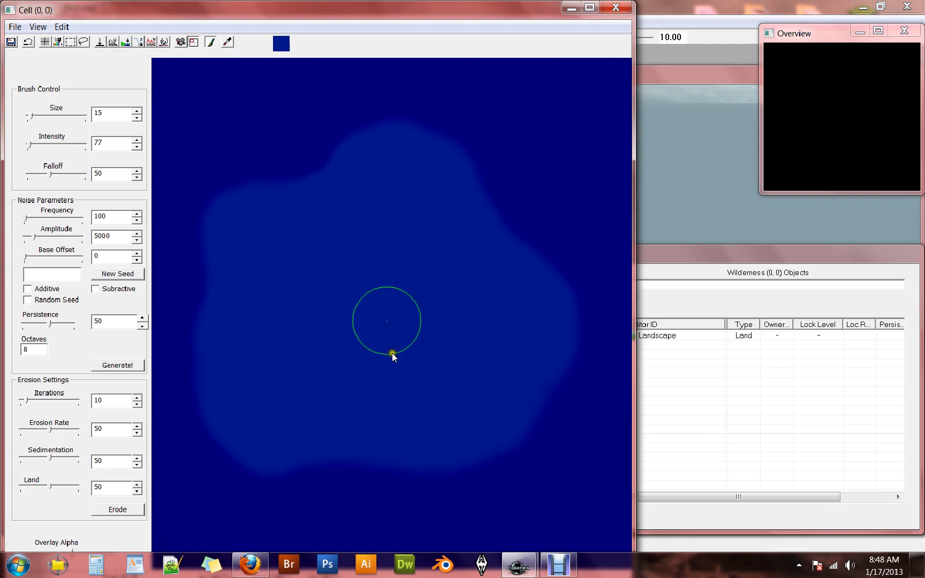
click(46, 43)
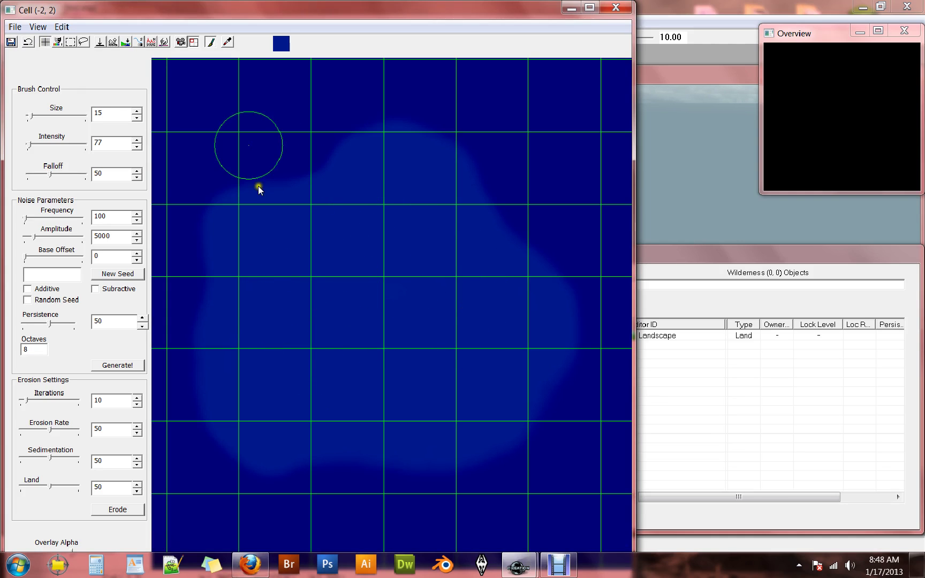
click(45, 43)
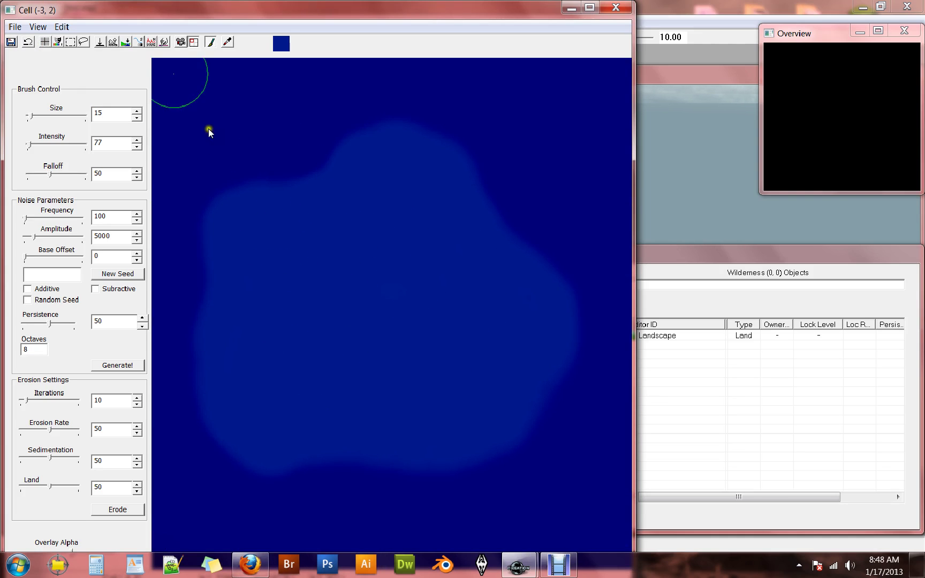
Lower the terrain into a rounded basin cut into the plateau's southern edge around cell (-1, -2), using brush size 10 and intensity 50.
click(112, 43)
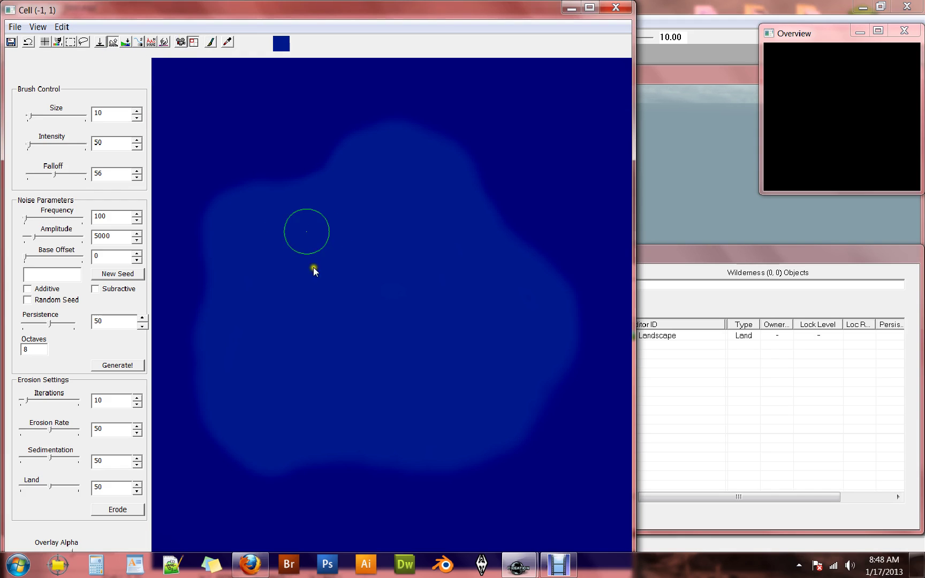
click(126, 43)
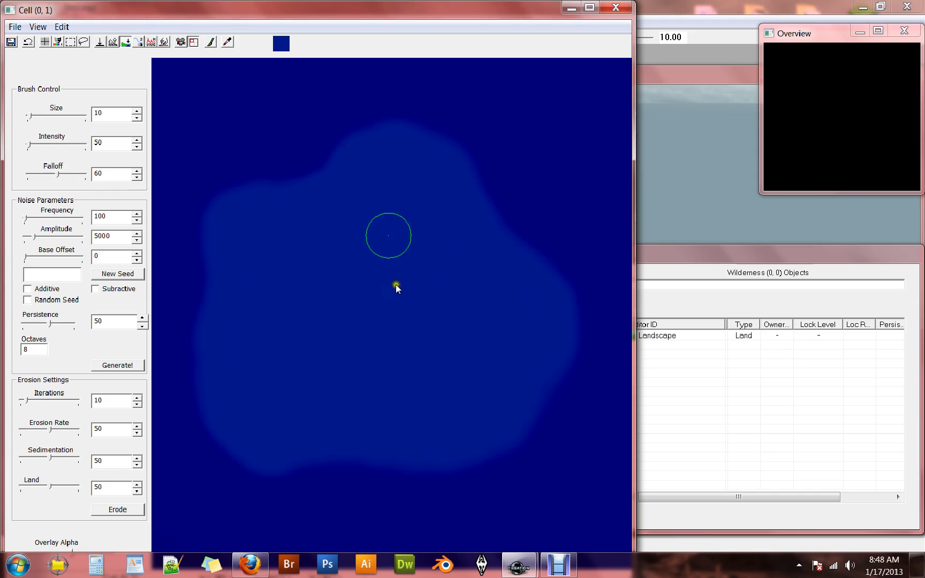
middle_drag(395, 293, 425, 268)
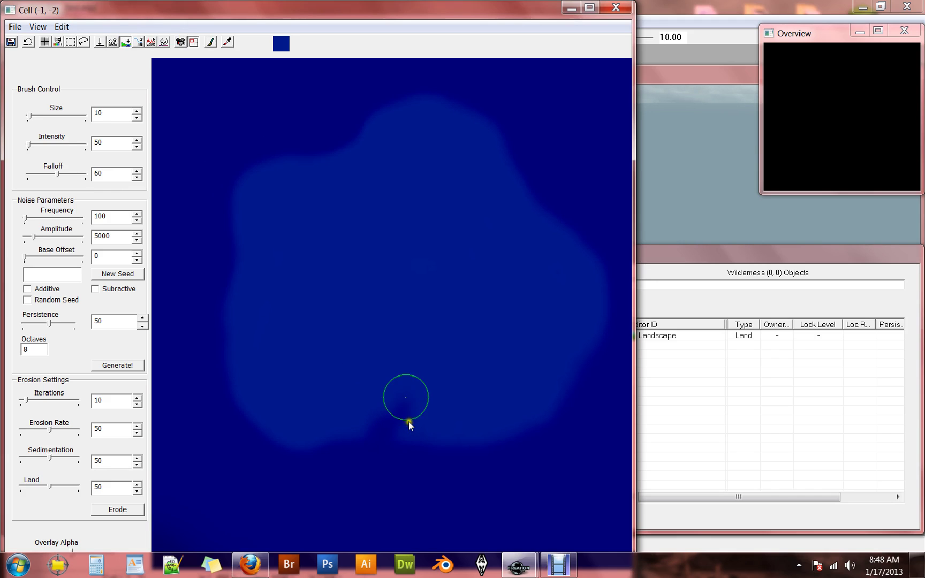
drag(380, 397, 401, 409)
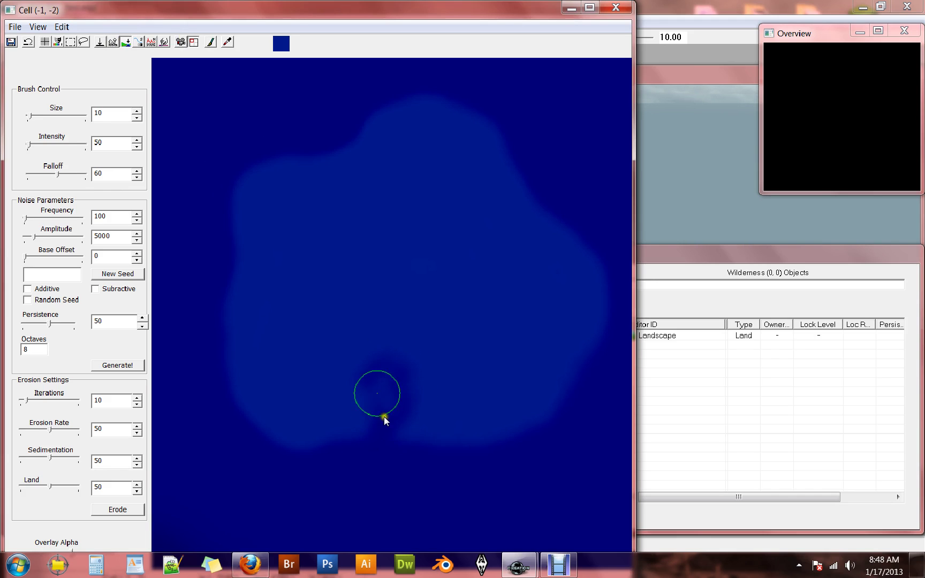
mouse_move(368, 446)
mouse_down()
mouse_move(392, 429)
mouse_move(400, 408)
mouse_move(403, 441)
mouse_up()
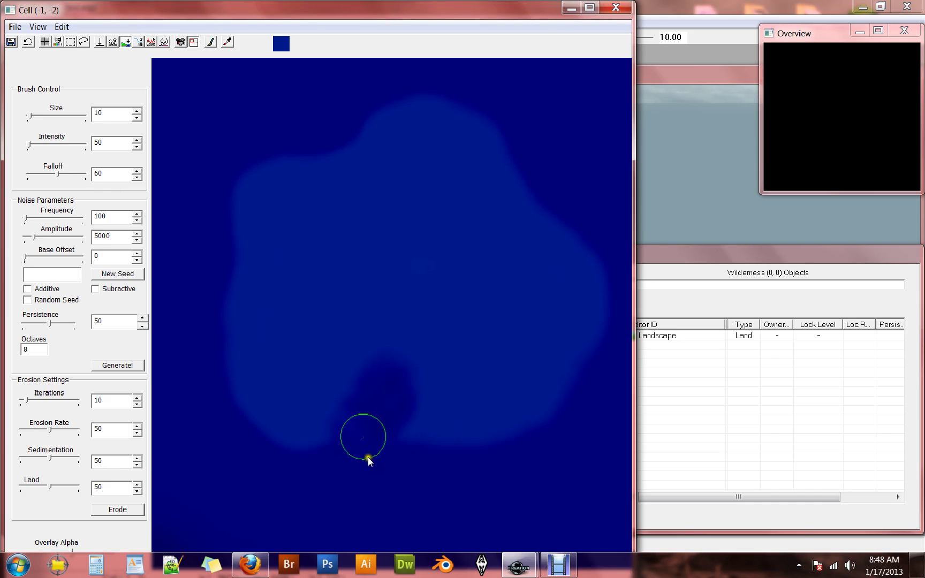
mouse_move(373, 399)
mouse_down()
mouse_move(358, 390)
mouse_move(347, 434)
mouse_move(334, 418)
mouse_move(361, 394)
mouse_move(356, 405)
mouse_move(395, 423)
mouse_move(350, 417)
mouse_move(348, 446)
mouse_move(419, 477)
mouse_move(407, 429)
mouse_move(380, 437)
mouse_move(376, 450)
mouse_up()
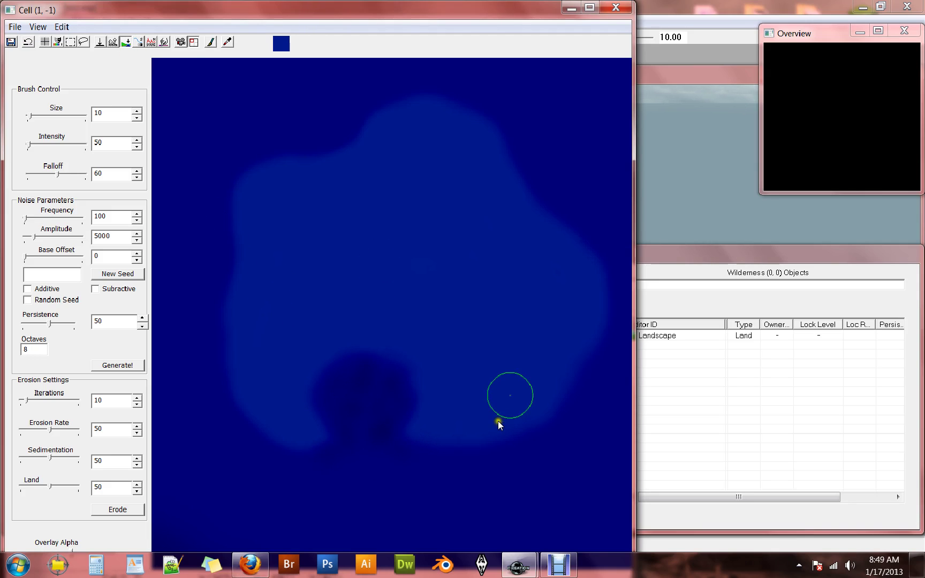
Raise an uneven mountain ridge across the northern part of the plateau with brush size 10 and intensity 50.
scroll(495, 363, down, 3)
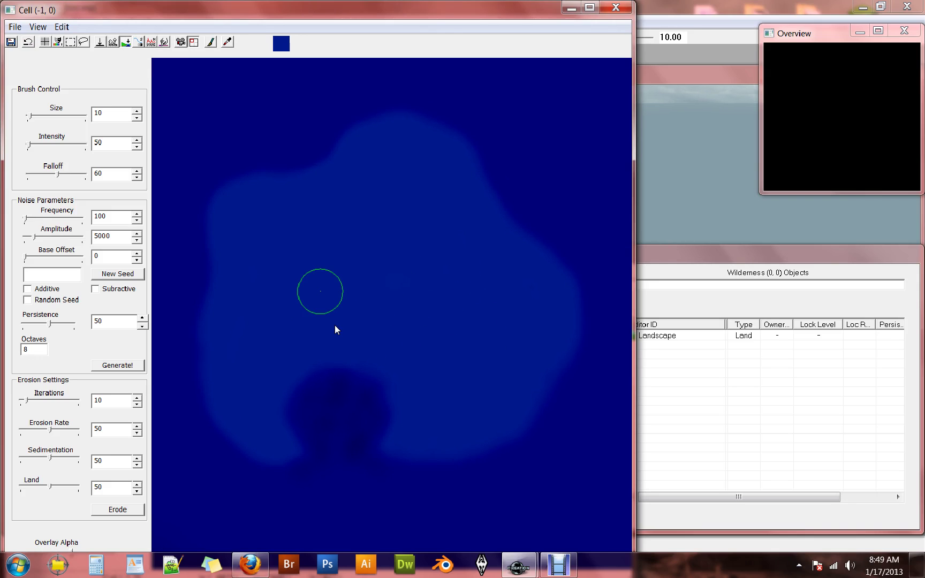
click(113, 42)
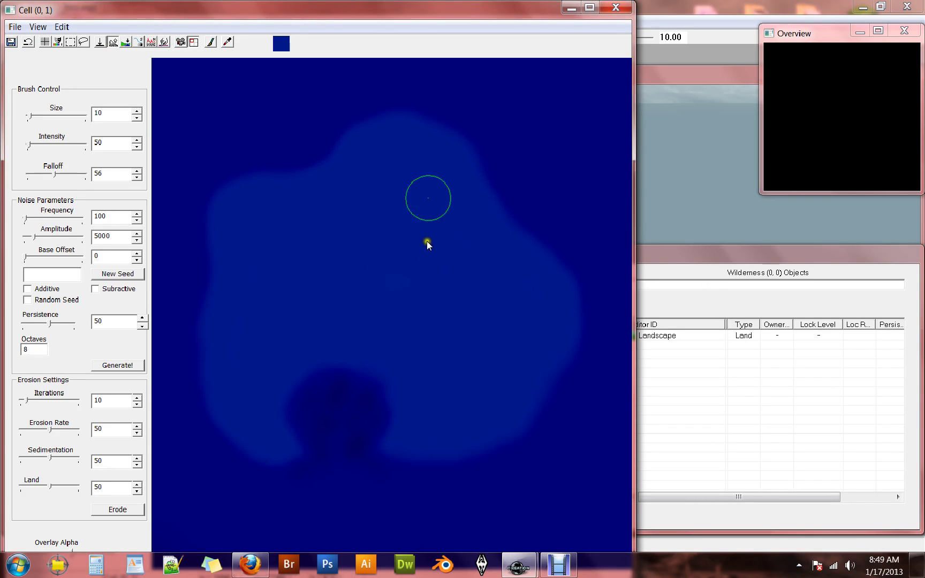
mouse_move(428, 224)
mouse_down()
mouse_move(401, 241)
mouse_move(409, 228)
mouse_move(432, 235)
mouse_move(455, 273)
mouse_move(413, 234)
mouse_move(417, 248)
mouse_move(343, 237)
mouse_move(396, 213)
mouse_move(418, 214)
mouse_move(411, 192)
mouse_move(365, 237)
mouse_move(410, 243)
mouse_move(398, 240)
mouse_move(419, 254)
mouse_move(393, 256)
mouse_move(446, 285)
mouse_move(405, 254)
mouse_move(465, 306)
mouse_move(338, 247)
mouse_move(357, 258)
mouse_move(339, 259)
mouse_move(334, 249)
mouse_move(371, 263)
mouse_move(330, 260)
mouse_up()
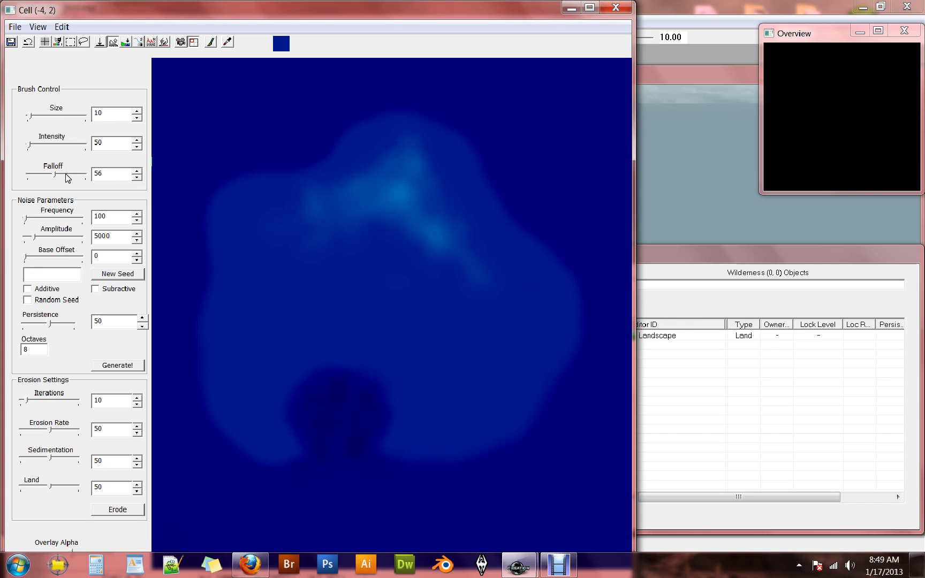
Set the raise brush's intensity to 1829 and raise a steep peak near cell (-2, 1).
click(66, 139)
drag(30, 145, 55, 145)
click(313, 303)
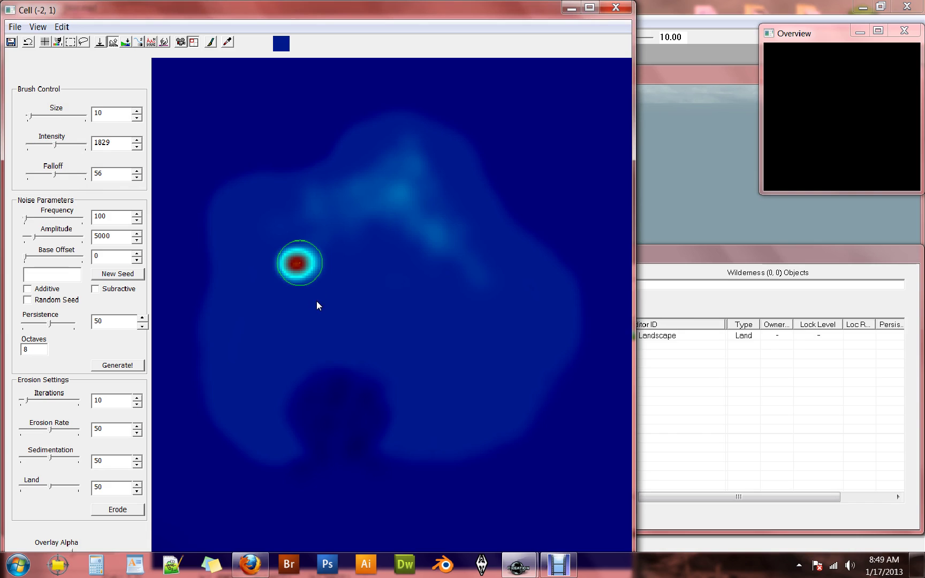
click(313, 304)
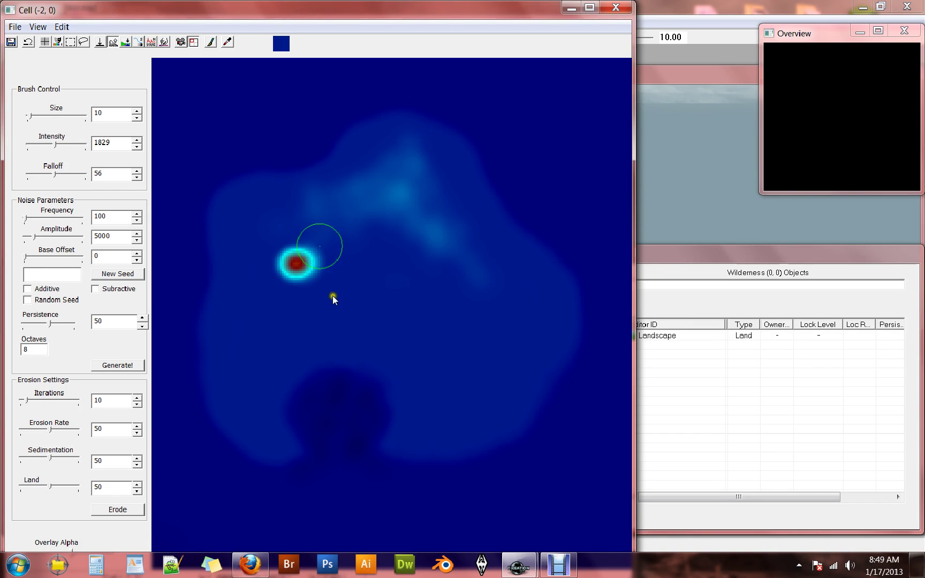
click(298, 69)
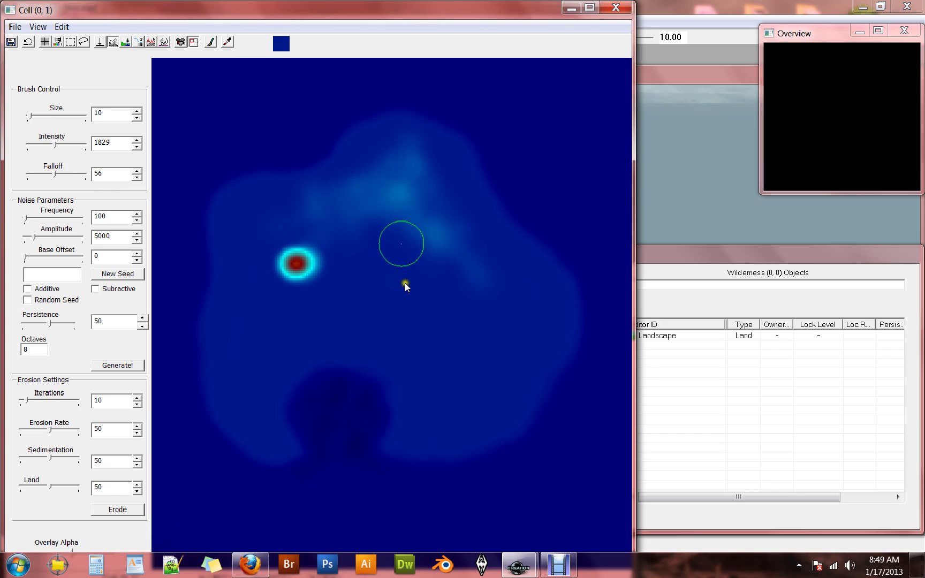
click(347, 243)
click(352, 244)
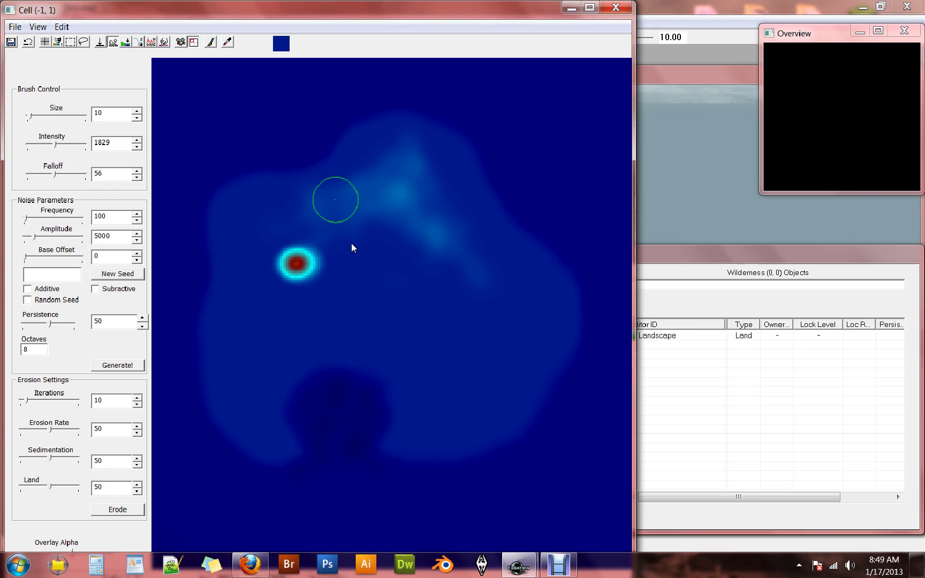
click(239, 57)
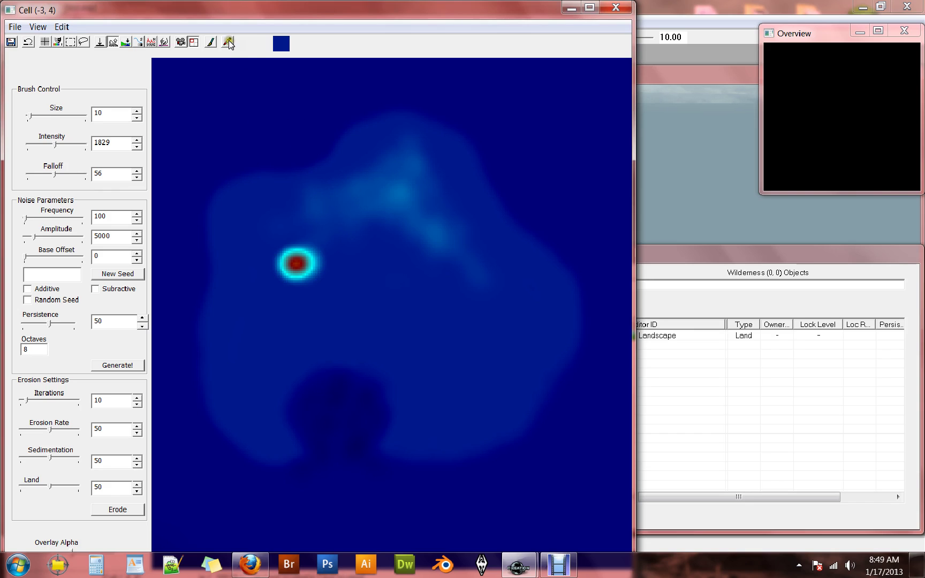
Sample the plateau's height and paint over the steep peak near cell (-2, 1) with brush size 15 and intensity 77.
click(229, 42)
click(317, 222)
click(236, 64)
click(211, 42)
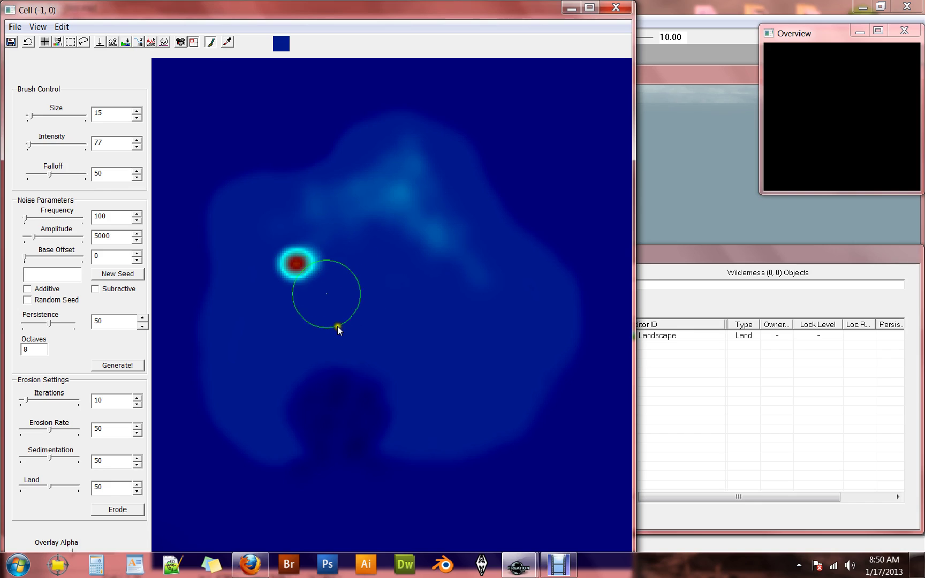
mouse_move(328, 303)
mouse_down()
mouse_move(305, 302)
mouse_move(327, 297)
mouse_move(309, 316)
mouse_move(330, 339)
mouse_move(118, 77)
mouse_up()
Raise a steep peak on the ridge's southeastern tail near cell (0, 1) with brush size 10 and intensity 1829.
click(112, 43)
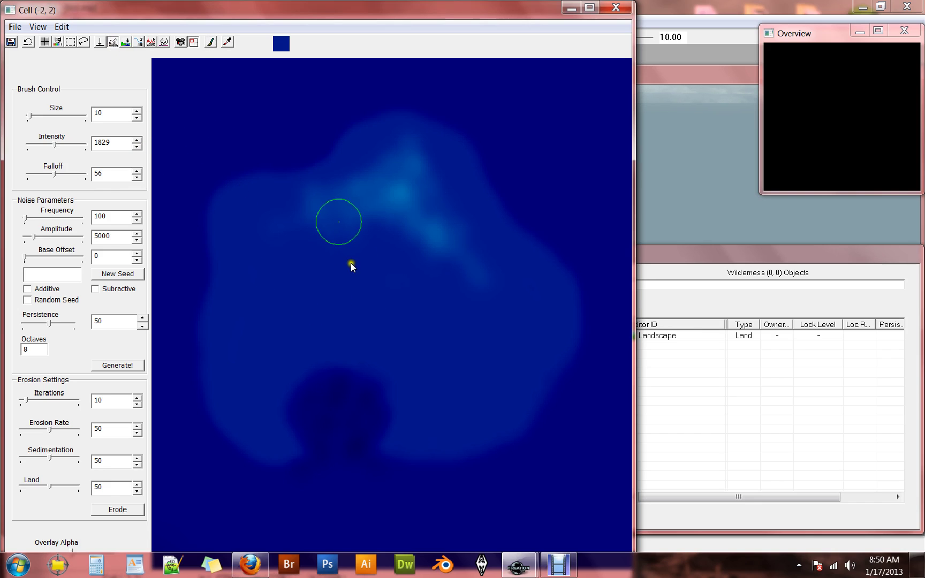
mouse_move(439, 298)
mouse_down()
mouse_move(459, 286)
mouse_move(419, 268)
mouse_up()
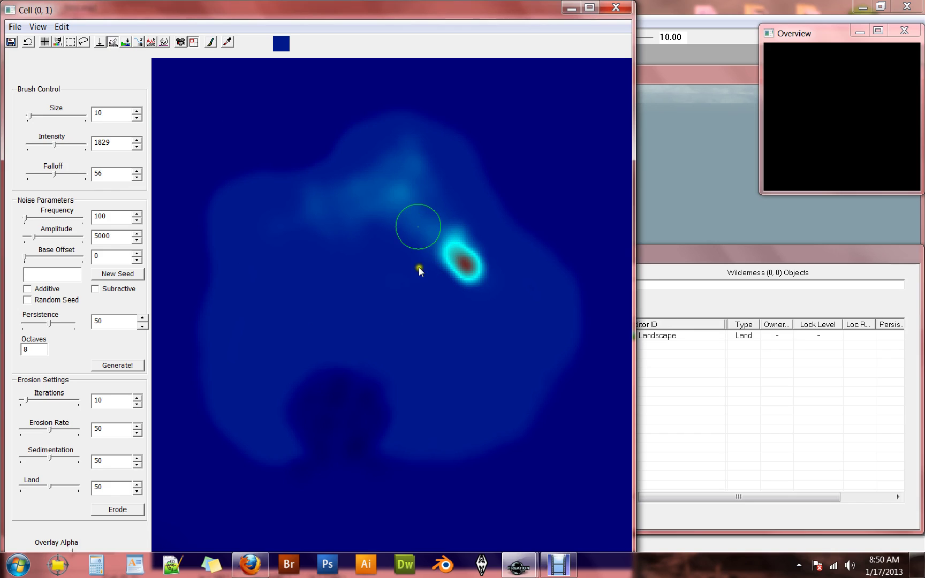
Flatten the steep peak near cell (0, 1) by painting the plateau height with brush size 15, and set the paint intensity to 50.
click(228, 41)
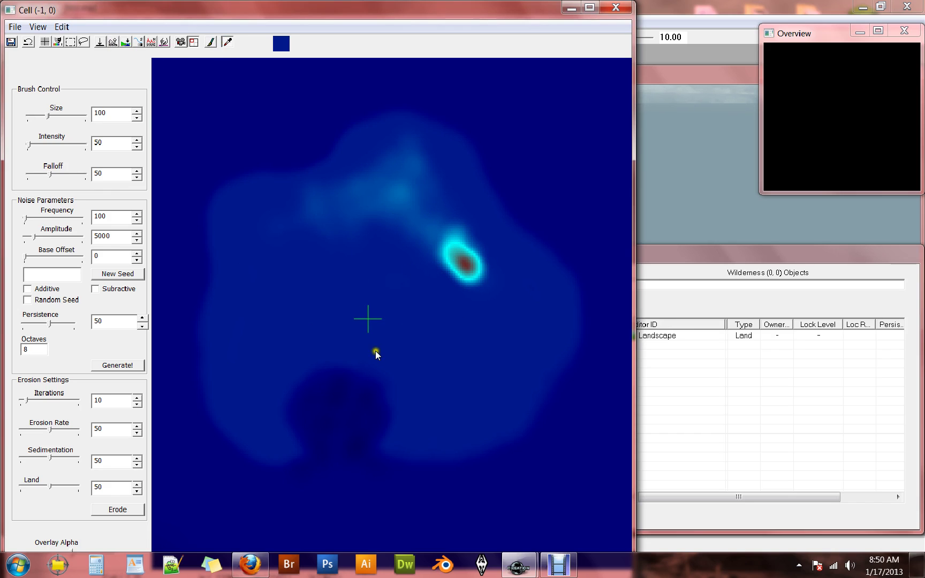
click(210, 42)
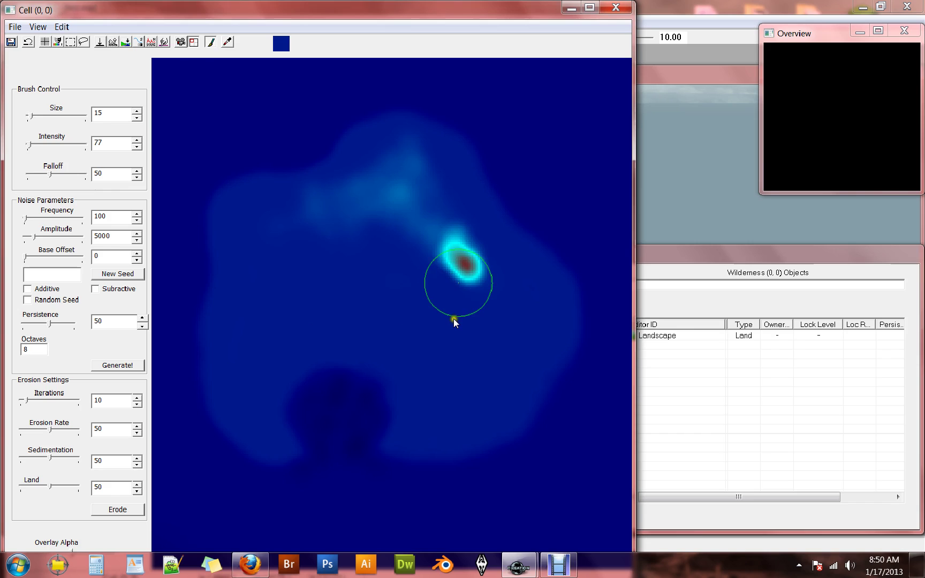
mouse_move(453, 317)
mouse_down()
mouse_move(466, 296)
mouse_move(446, 300)
mouse_up()
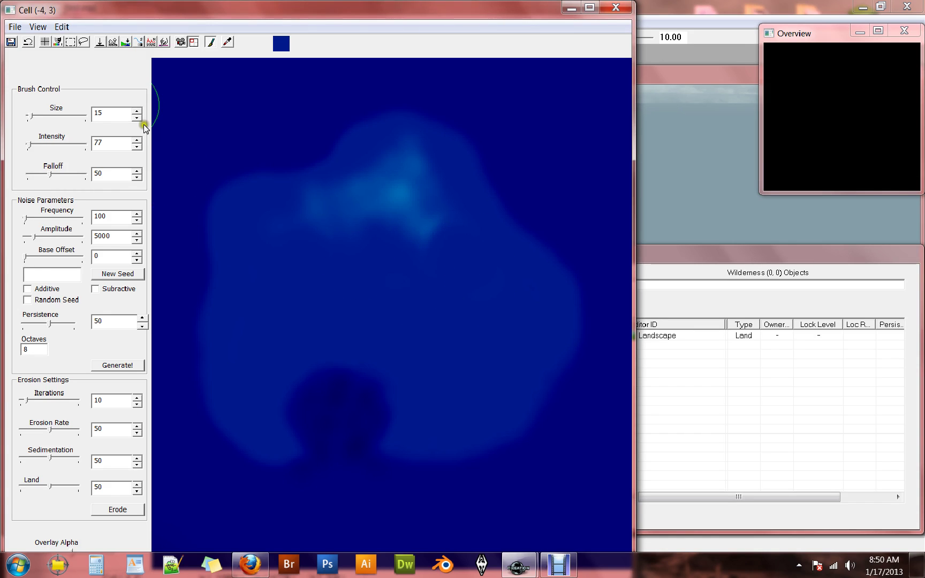
drag(107, 142, 84, 142)
Lower shallow, uneven hollows across the plateau's middle with brush size 10, and around the southern basin with size 18, at intensity 50.
click(126, 42)
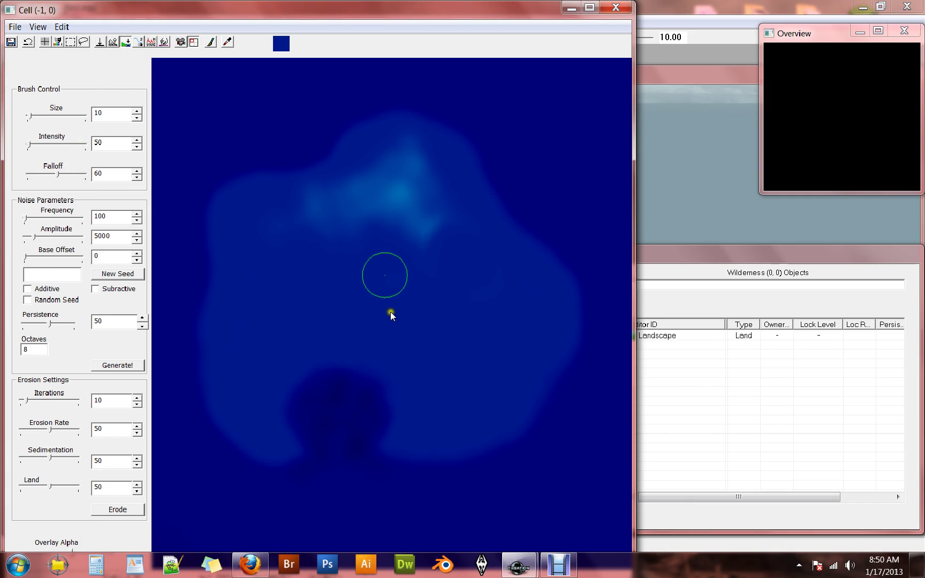
mouse_move(391, 311)
mouse_down()
mouse_move(458, 335)
mouse_move(396, 324)
mouse_move(428, 358)
mouse_move(412, 374)
mouse_move(342, 337)
mouse_move(362, 321)
mouse_move(308, 335)
mouse_up()
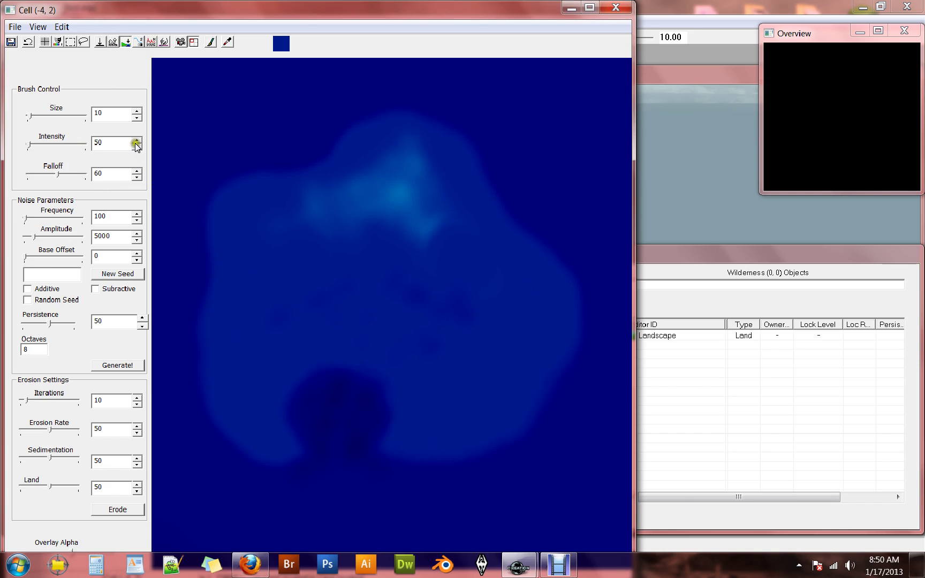
drag(30, 116, 33, 116)
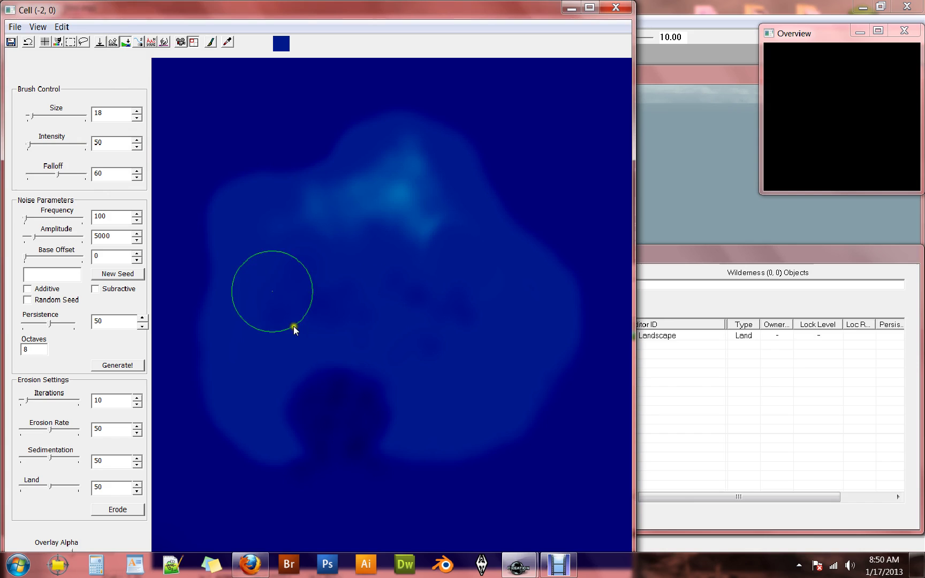
mouse_move(277, 412)
mouse_down()
mouse_move(289, 477)
mouse_move(338, 389)
mouse_up()
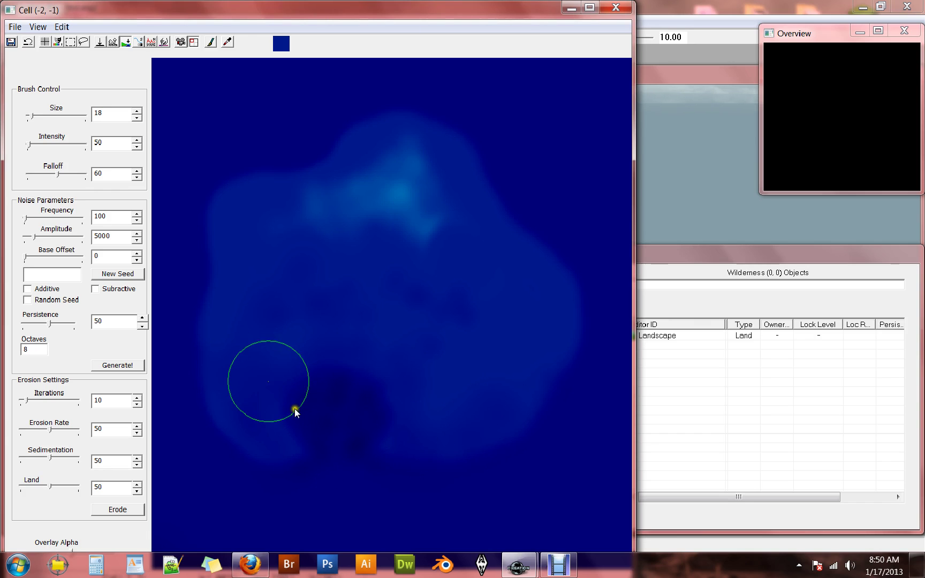
drag(343, 382, 435, 407)
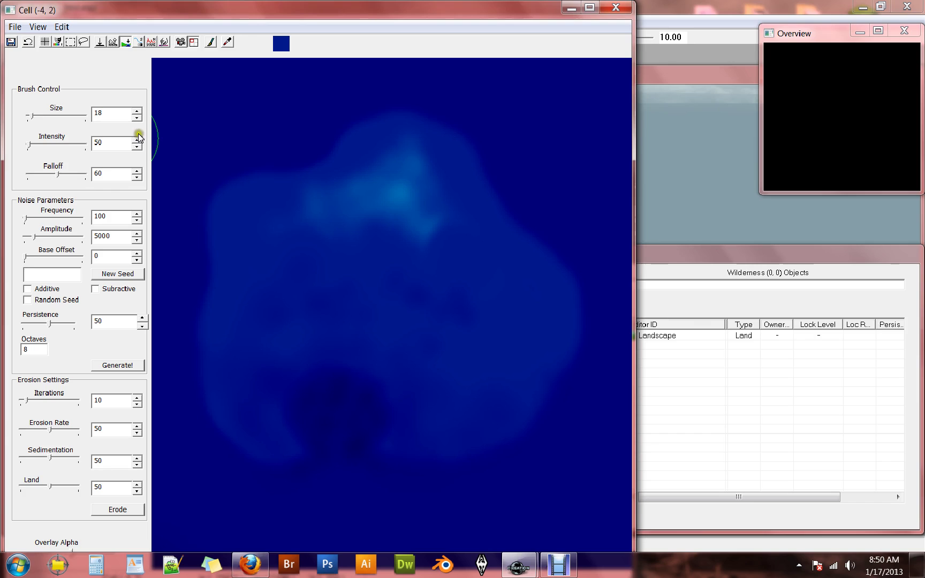
Raise a steep bump on the plateau's southwestern tip near cell (-2, -2) with brush size 10 and intensity 1829.
click(107, 46)
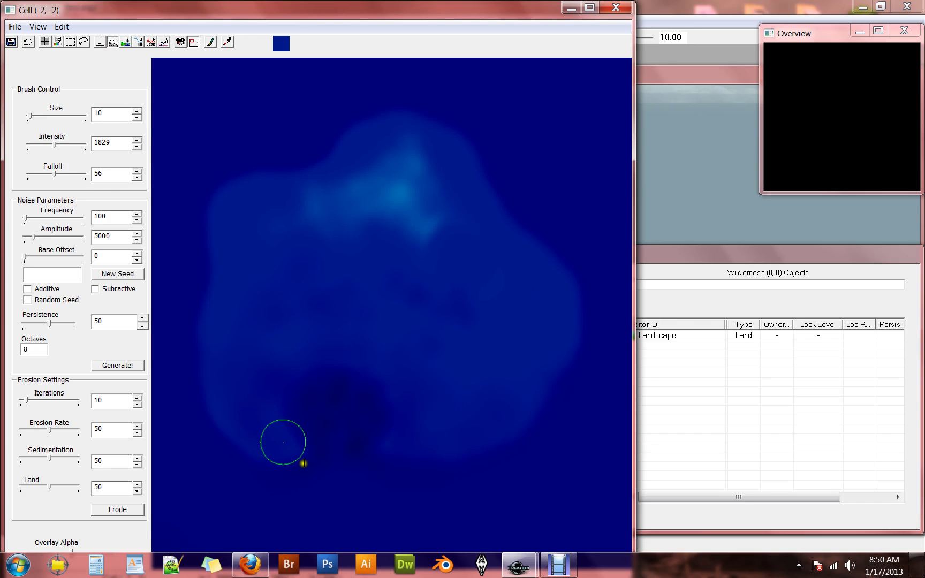
click(303, 466)
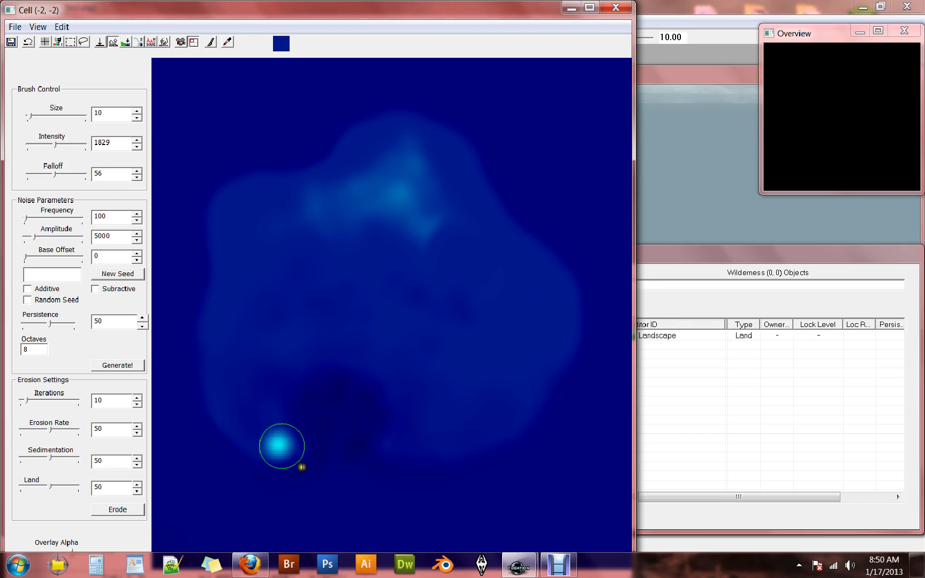
Sample a low land height and paint over the southwestern bump with brush size 8 and intensity 50.
click(228, 42)
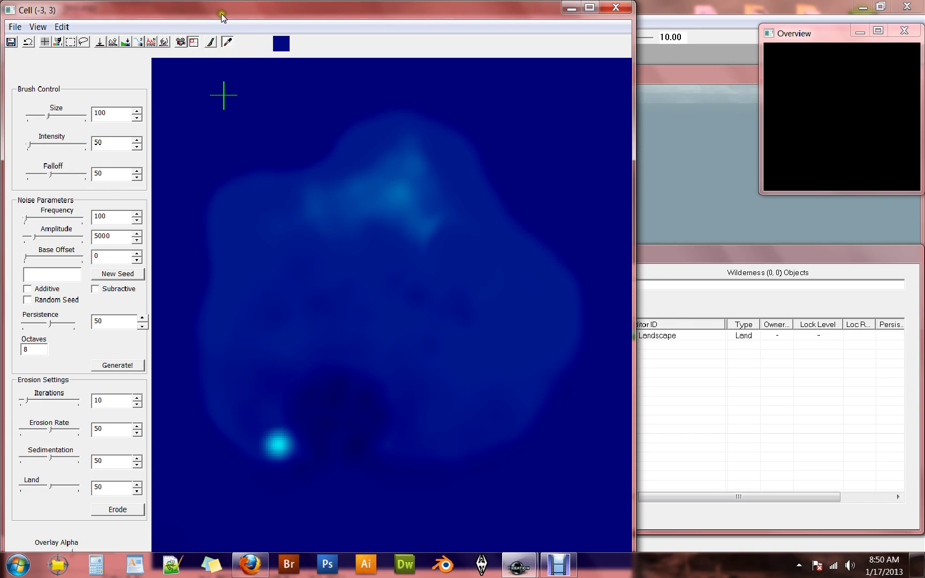
click(212, 41)
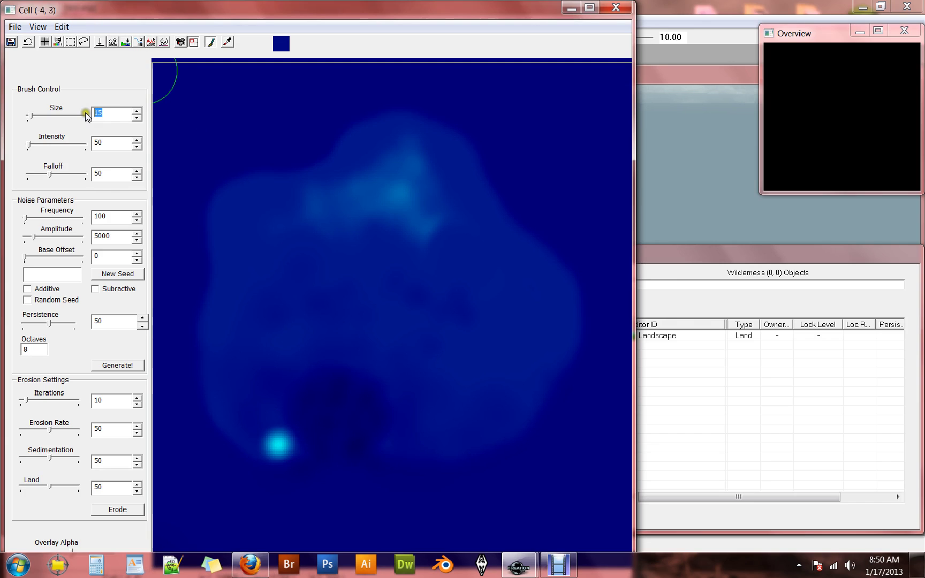
double_click(105, 114)
text(8)
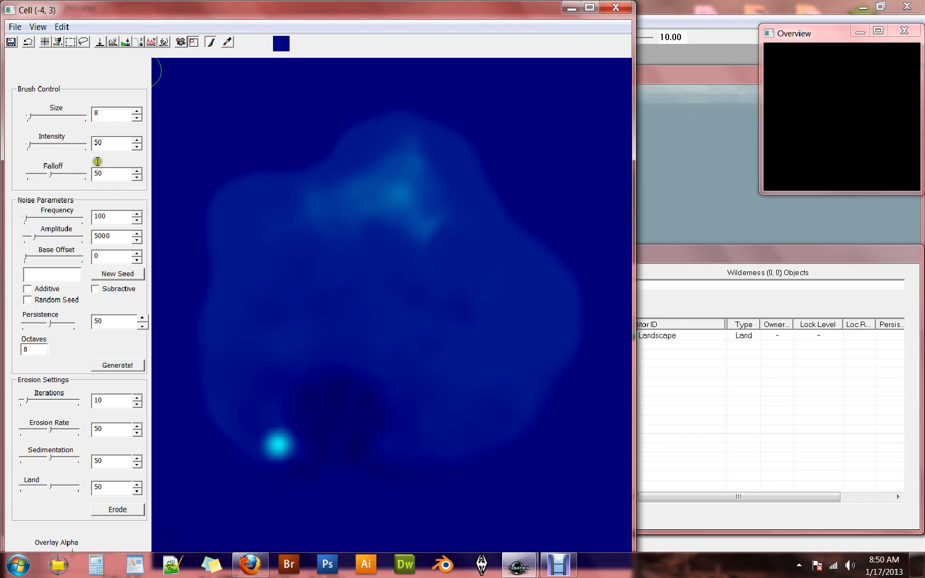
click(294, 458)
mouse_move(294, 458)
mouse_down()
mouse_move(291, 467)
mouse_move(306, 472)
mouse_up()
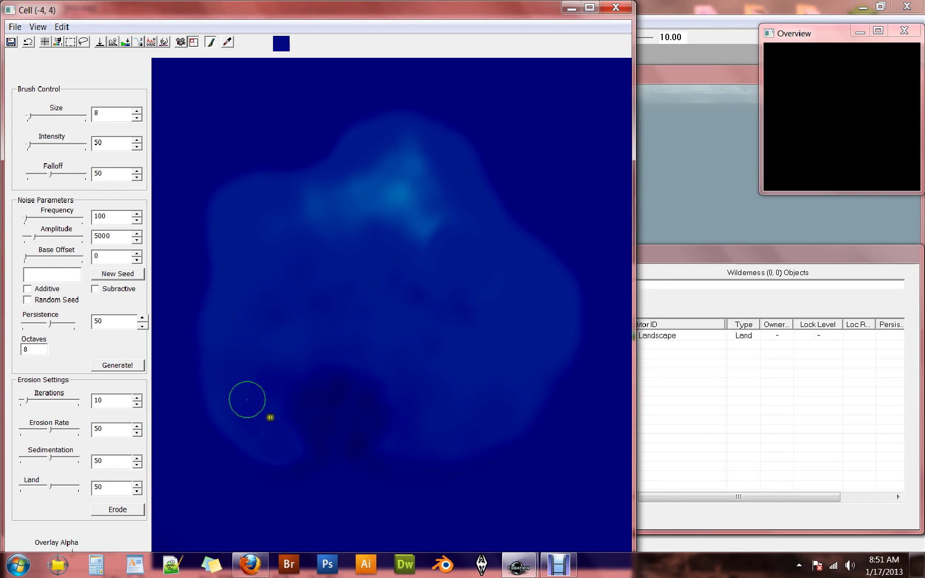
Set the raise brush's intensity to 50 and build uneven hills on the plateau's southwestern tip, western side and eastern edge.
click(112, 42)
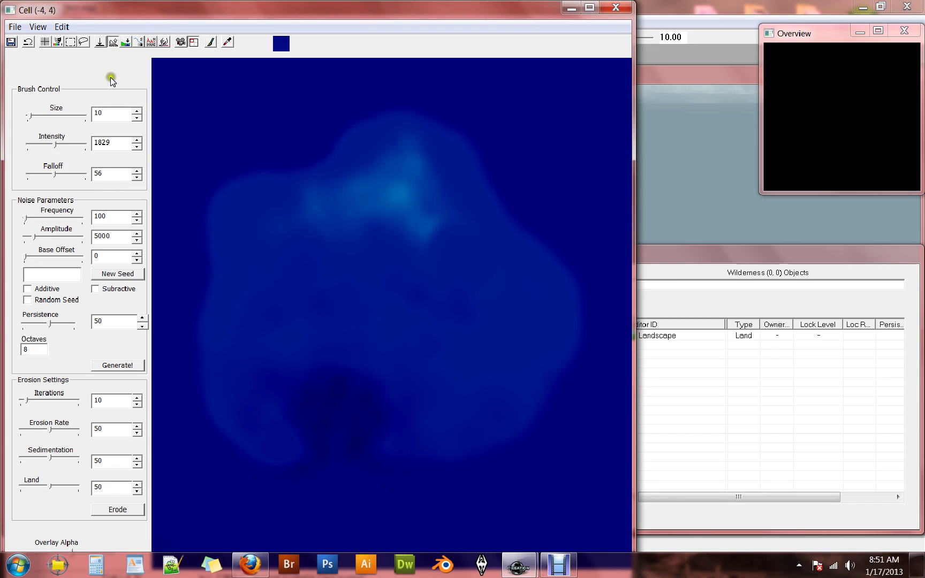
double_click(114, 141)
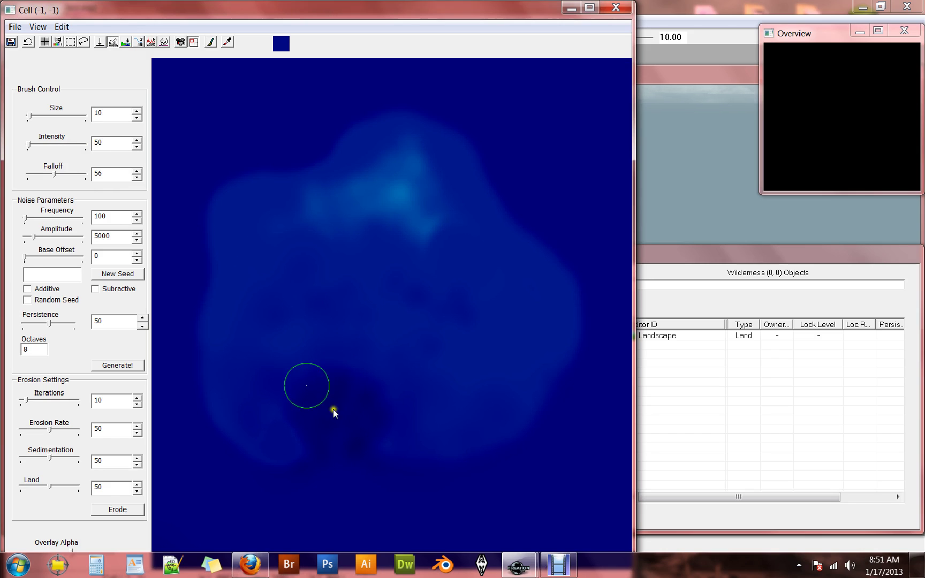
mouse_move(310, 468)
mouse_down()
mouse_move(292, 463)
mouse_move(287, 477)
mouse_move(275, 450)
mouse_up()
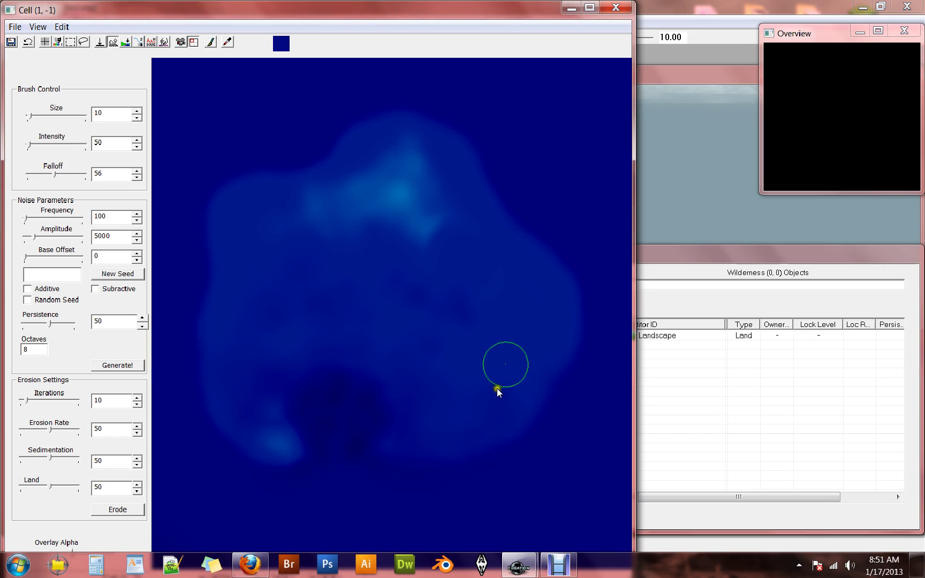
mouse_move(525, 371)
mouse_down()
mouse_move(526, 387)
mouse_move(538, 327)
mouse_move(536, 354)
mouse_move(511, 295)
mouse_move(516, 393)
mouse_move(497, 305)
mouse_move(483, 426)
mouse_move(513, 368)
mouse_move(498, 446)
mouse_move(502, 412)
mouse_move(511, 422)
mouse_up()
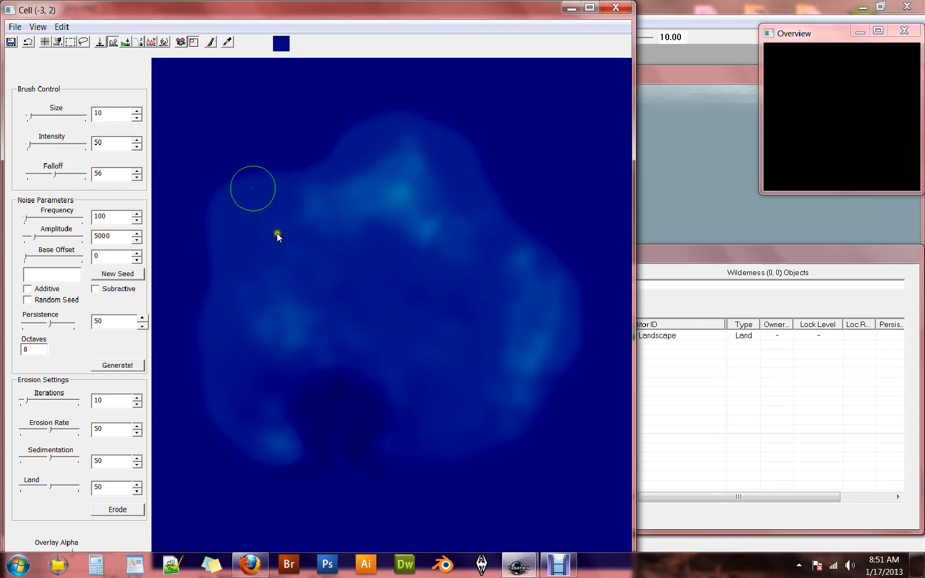
Raise and widen the plateau's northern ridge further with brush size 10 and intensity 50.
click(125, 42)
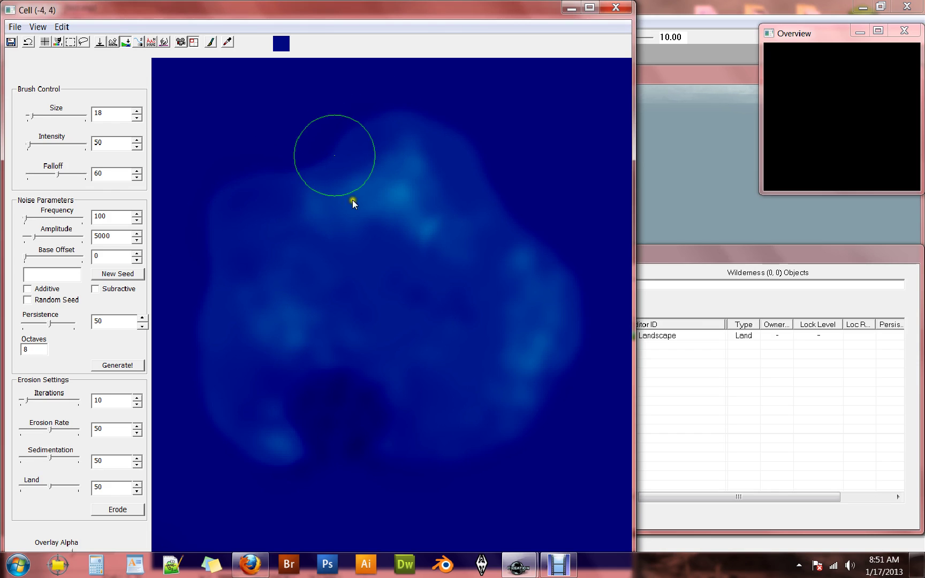
click(113, 42)
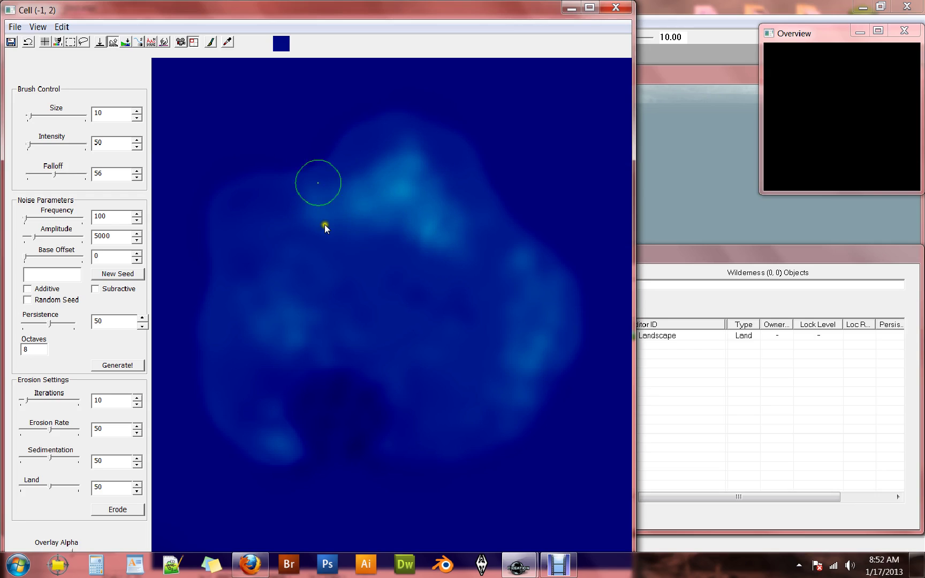
click(691, 275)
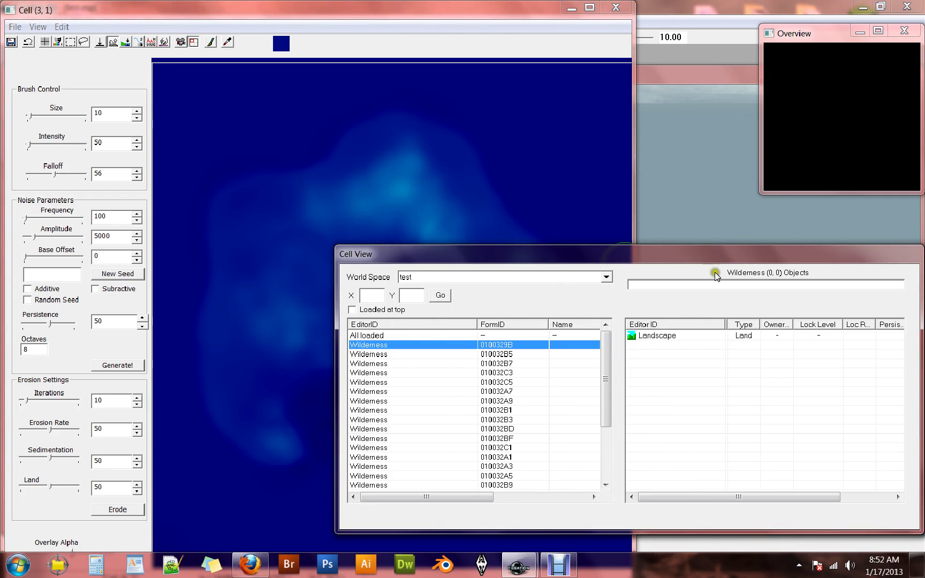
click(448, 107)
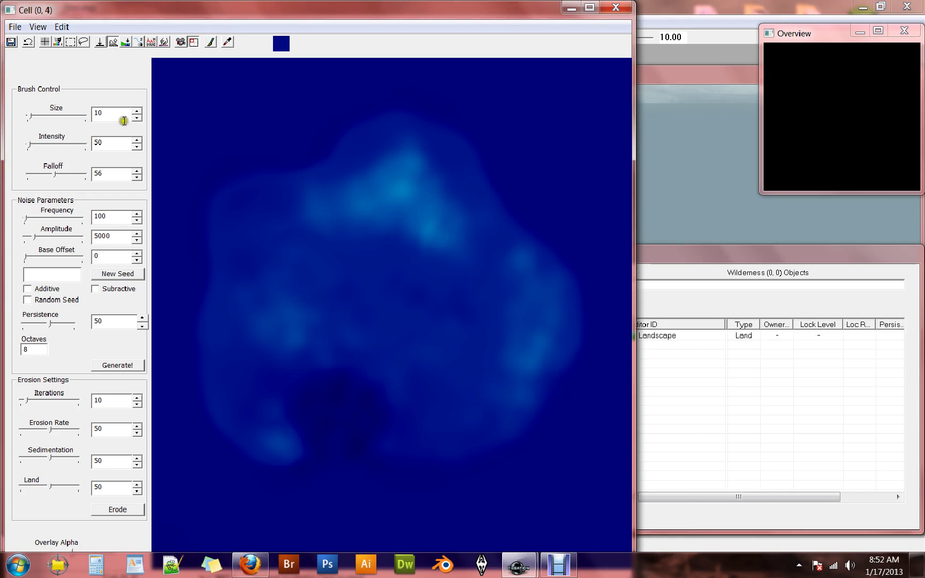
Save the heightmap edits and close the heightmap editor.
click(11, 42)
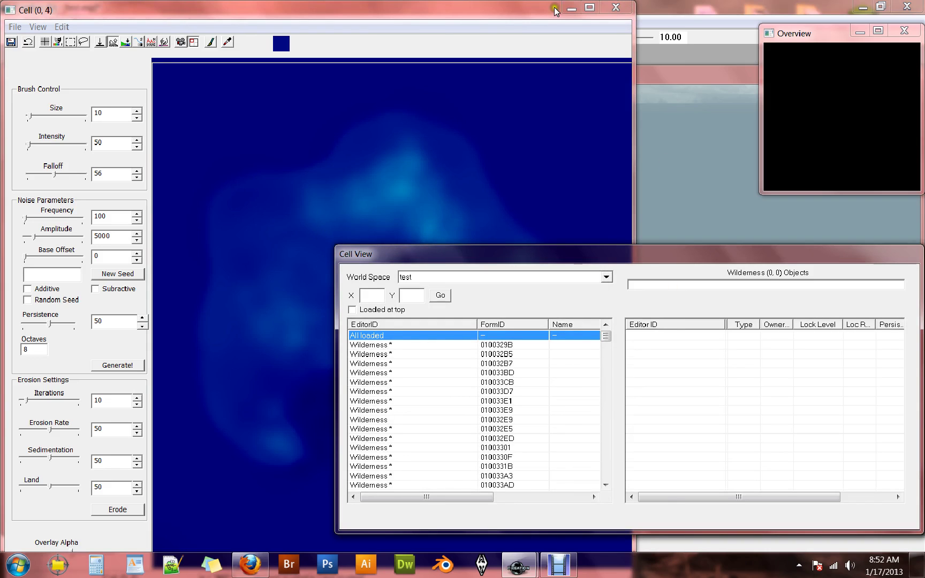
click(488, 14)
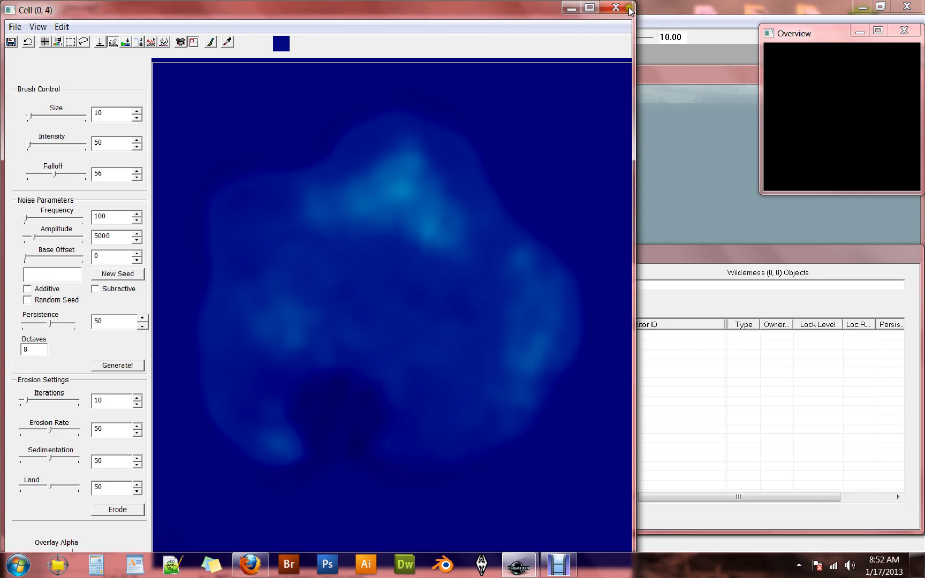
click(613, 8)
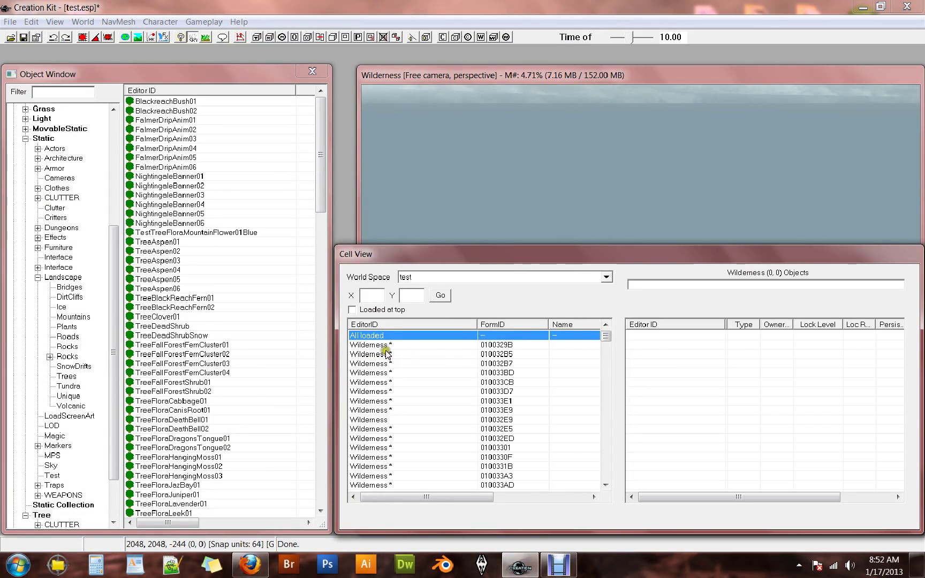
Browse the test world space's cells and load Wilderness cell (0, 1) in the render window, accepting all landscape warnings.
drag(604, 335, 605, 348)
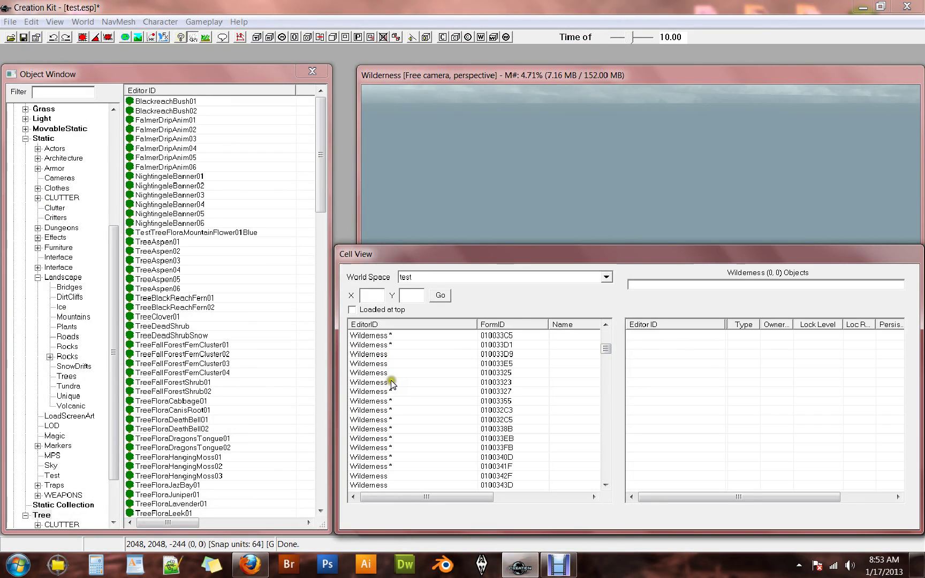
drag(608, 355, 603, 332)
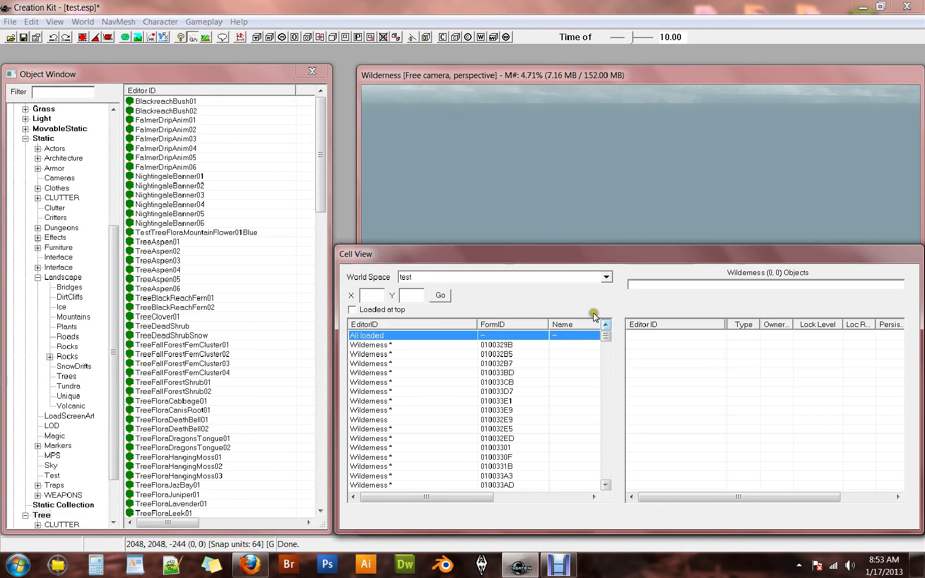
click(365, 346)
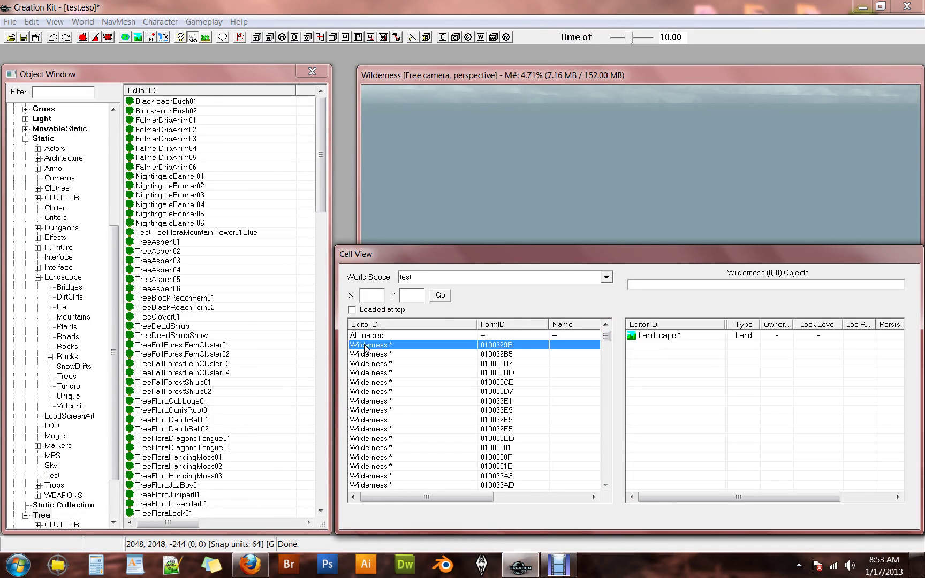
click(371, 355)
double_click(371, 355)
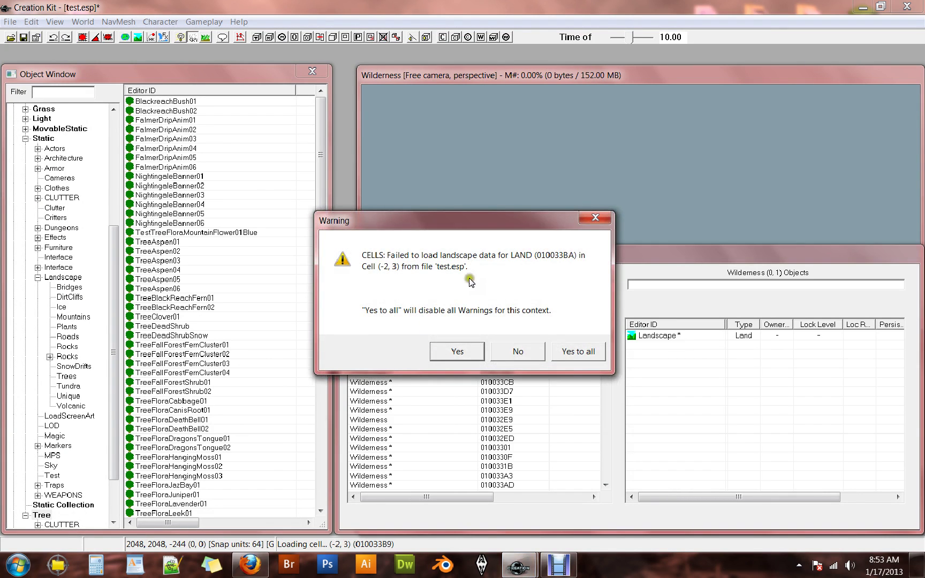
click(575, 355)
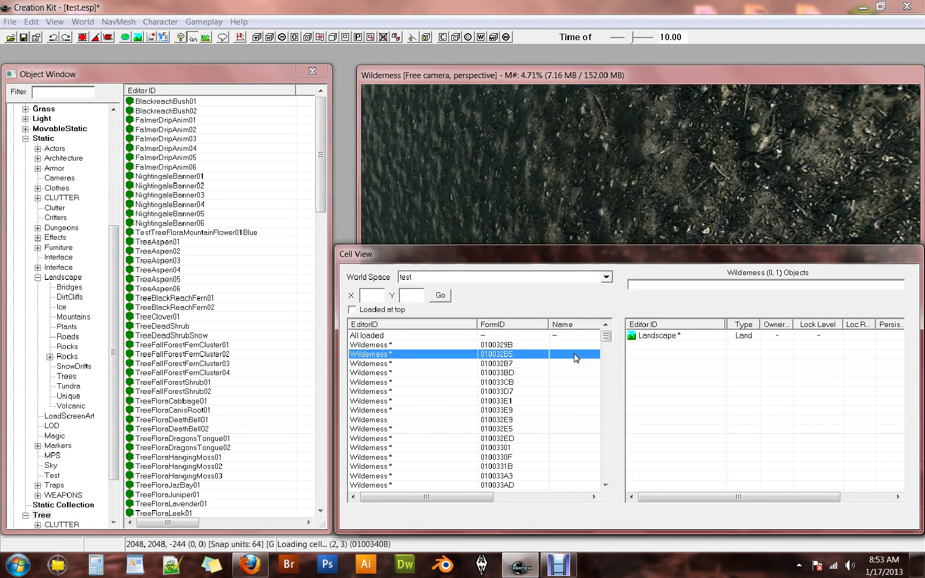
Load Wilderness cell 0100329B in the render window and examine the shaped mountains from several angles.
double_click(372, 345)
click(542, 209)
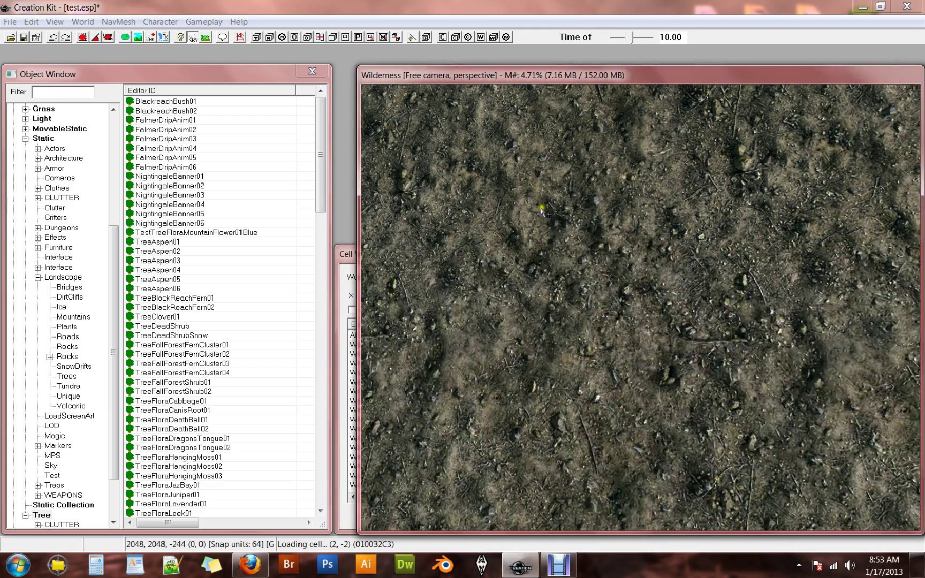
scroll(542, 209, down, 5)
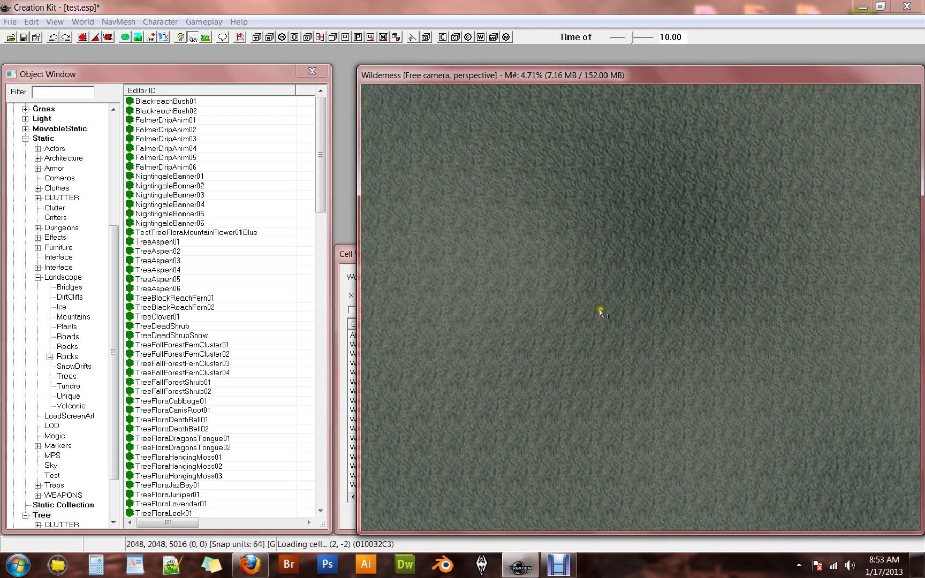
scroll(600, 310, down, 2)
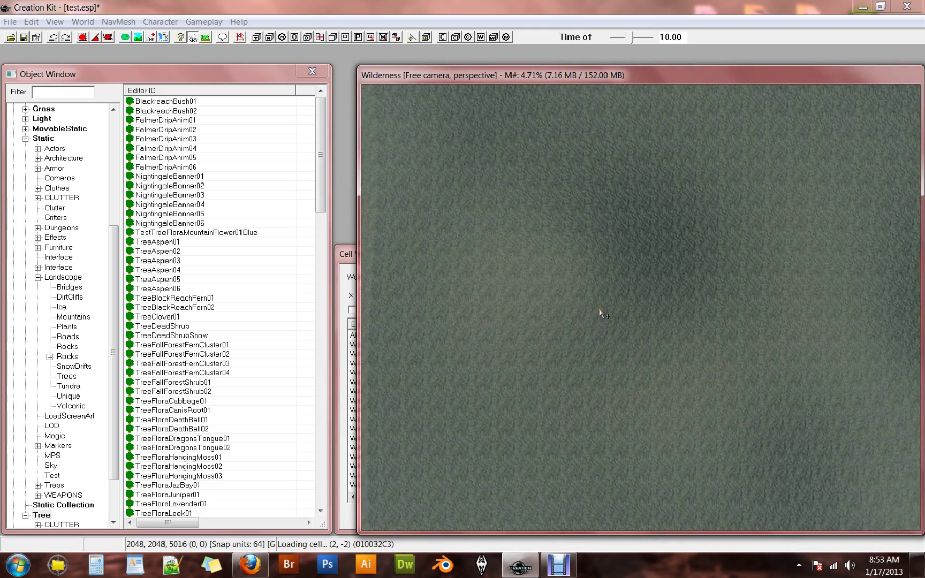
mouse_move(600, 311)
shift+middle_down()
mouse_move(561, 252)
mouse_move(666, 265)
mouse_move(788, 260)
mouse_move(787, 272)
mouse_move(764, 252)
mouse_move(740, 287)
mouse_move(663, 328)
mouse_move(704, 316)
mouse_move(638, 306)
mouse_move(641, 319)
mouse_move(568, 314)
mouse_move(518, 300)
mouse_move(427, 303)
mouse_move(551, 337)
mouse_move(496, 345)
mouse_move(513, 357)
mouse_move(781, 384)
mouse_move(794, 376)
mouse_move(636, 368)
mouse_move(608, 378)
mouse_move(721, 374)
mouse_move(758, 355)
mouse_move(767, 376)
mouse_move(646, 386)
mouse_move(744, 213)
mouse_move(673, 277)
mouse_move(646, 267)
mouse_move(647, 299)
mouse_move(683, 264)
mouse_move(679, 278)
mouse_move(694, 276)
mouse_move(677, 276)
shift+middle_up()
scroll(679, 278, up, 4)
shift+middle_drag(764, 274, 782, 352)
scroll(576, 336, up, 5)
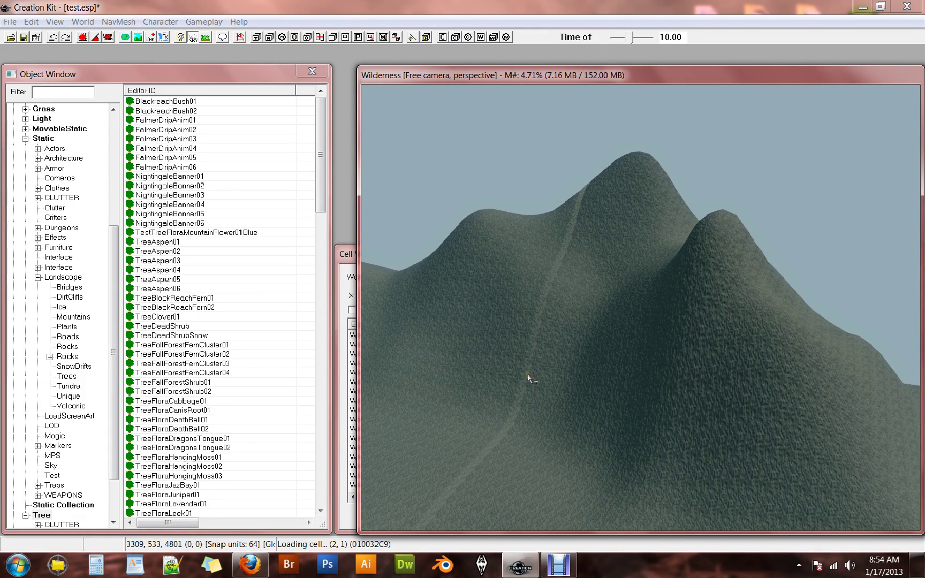